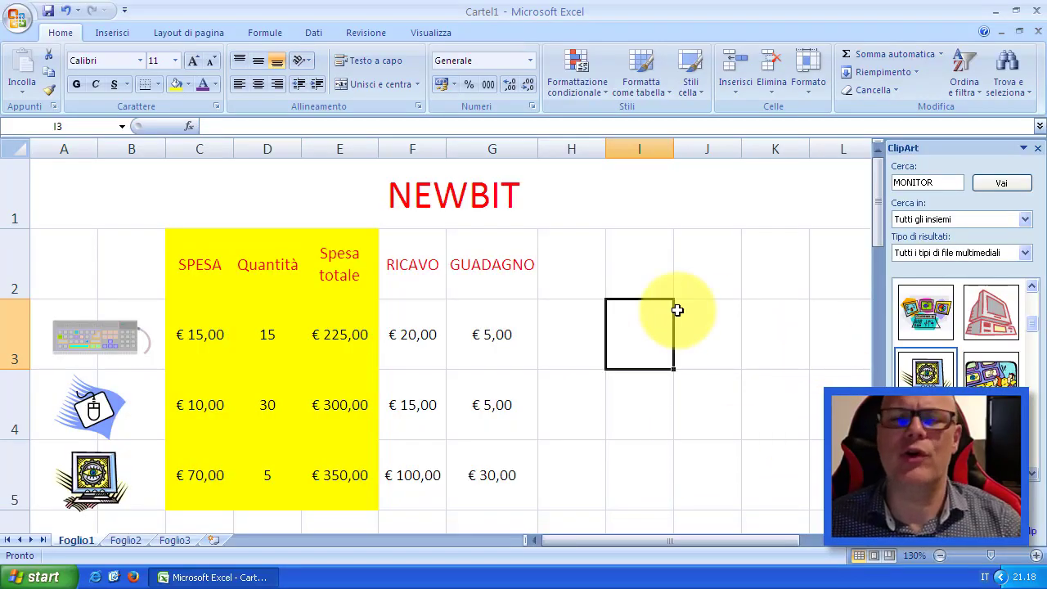
# - Insert a new column G before GUADAGNO and give it the heading 'Ricavo totale'
pyautogui.click(493, 149)
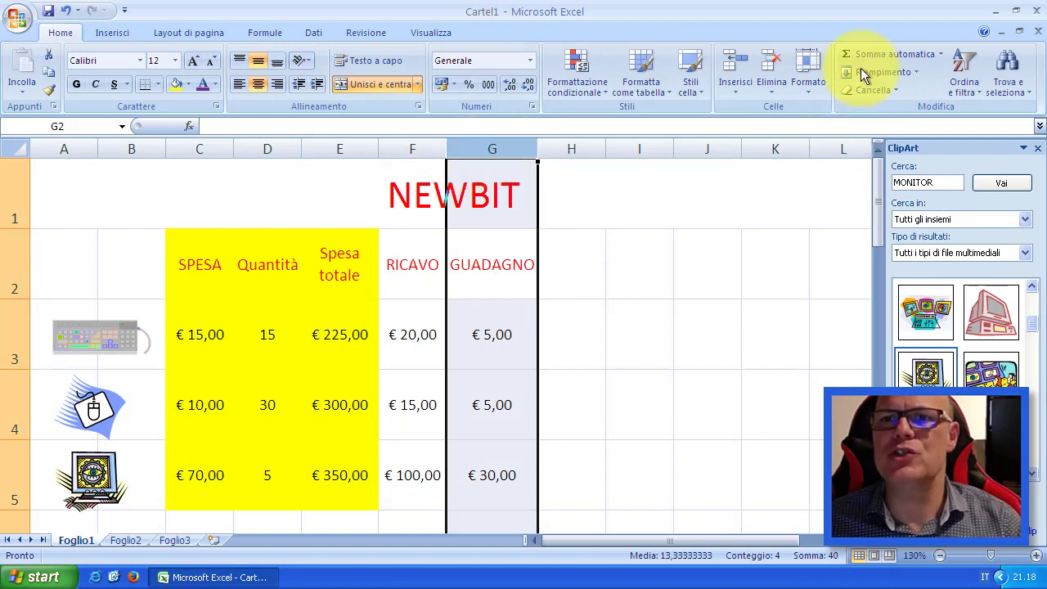
pyautogui.click(735, 89)
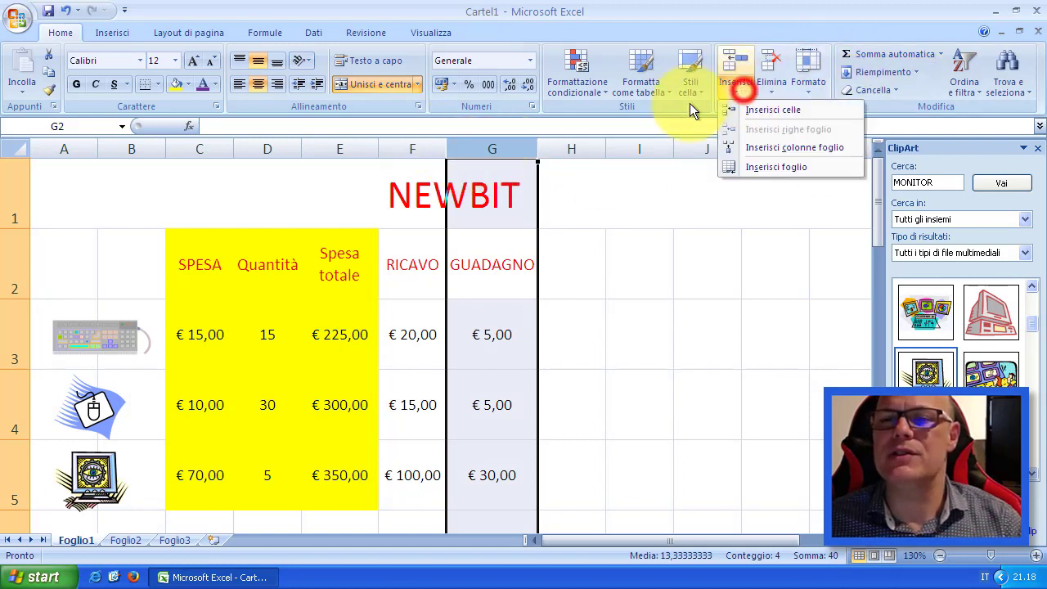
pyautogui.click(823, 151)
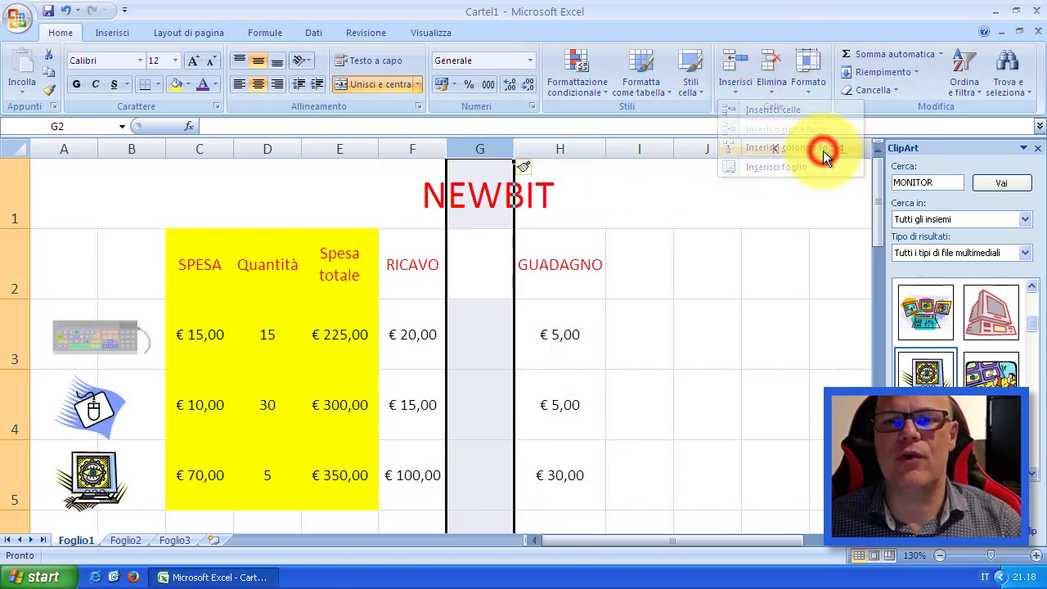
pyautogui.click(473, 264)
pyautogui.write('Ri')
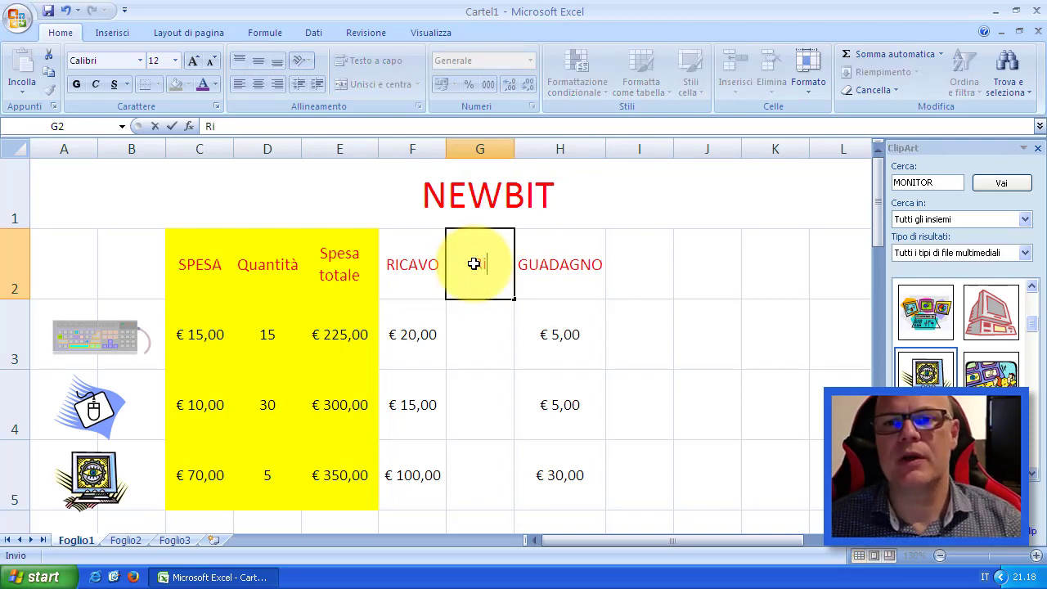
pyautogui.write('cavo')
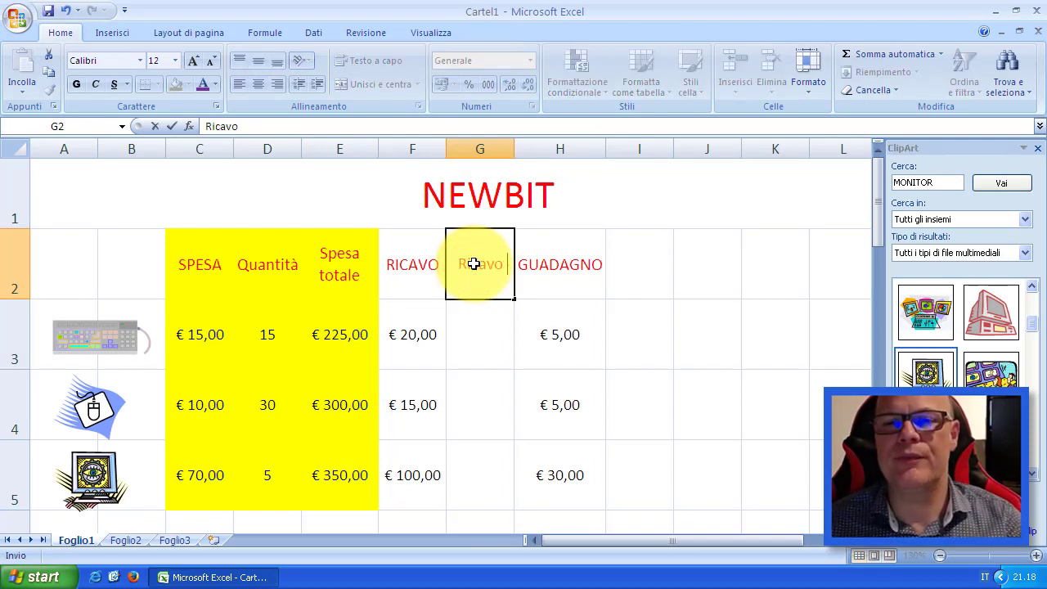
pyautogui.write(' totale')
pyautogui.press('Return')
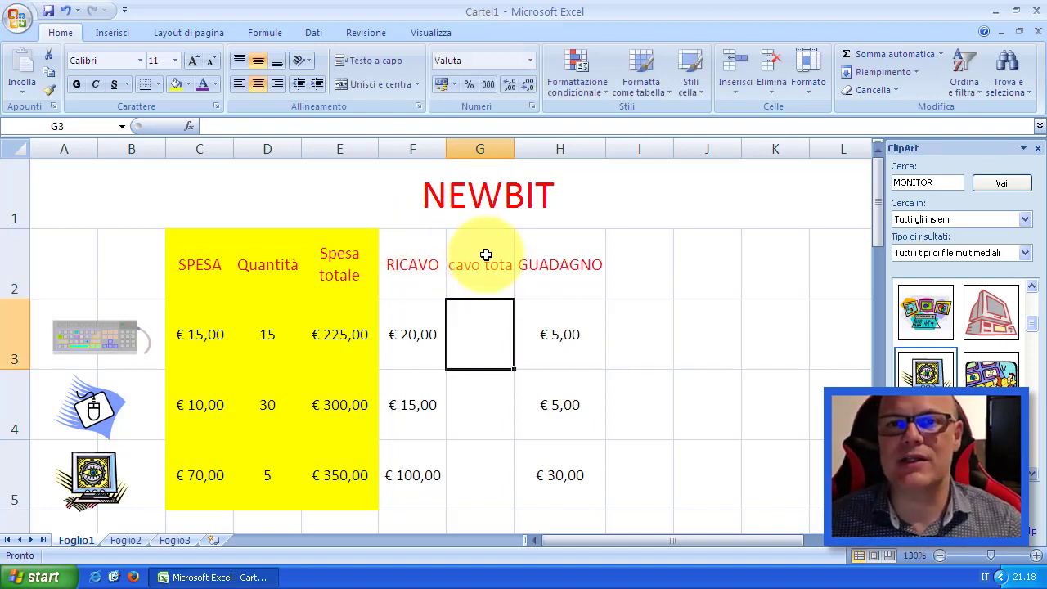
# - Turn on text wrapping for the Ricavo totale heading cell
pyautogui.click(485, 254)
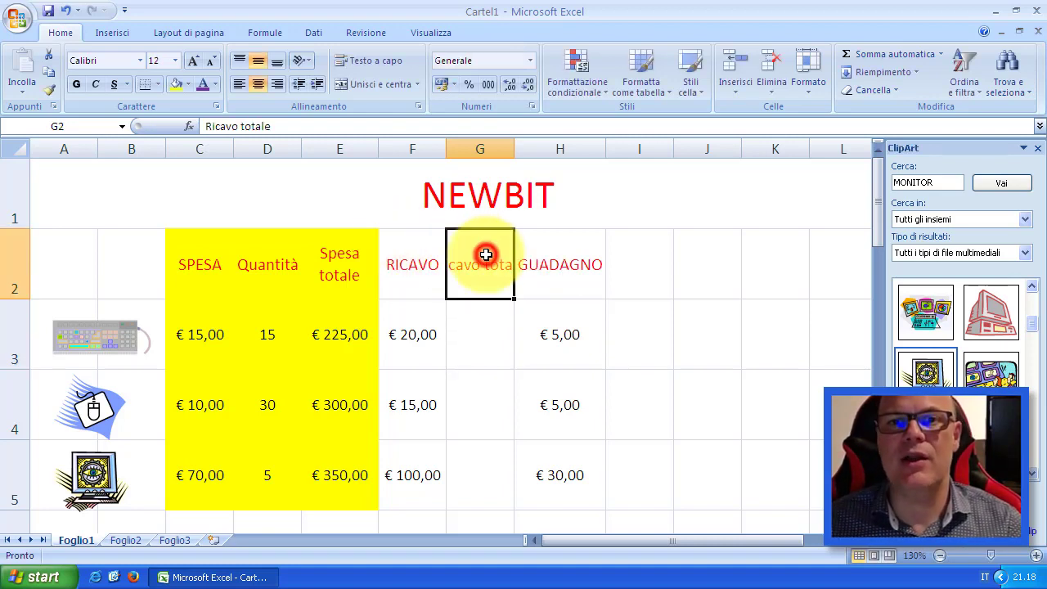
pyautogui.click(421, 106)
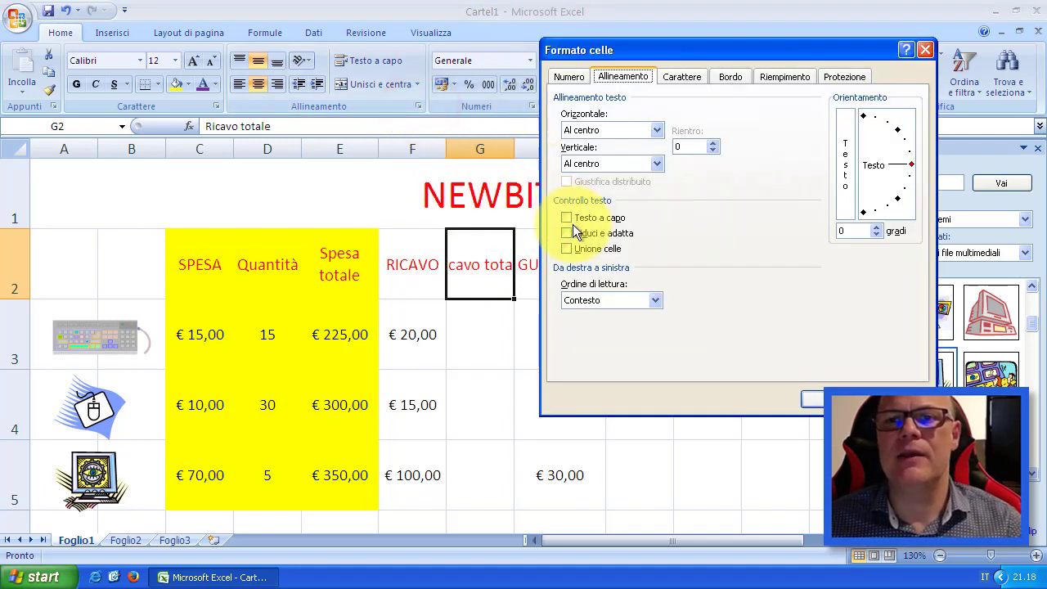
pyautogui.click(566, 218)
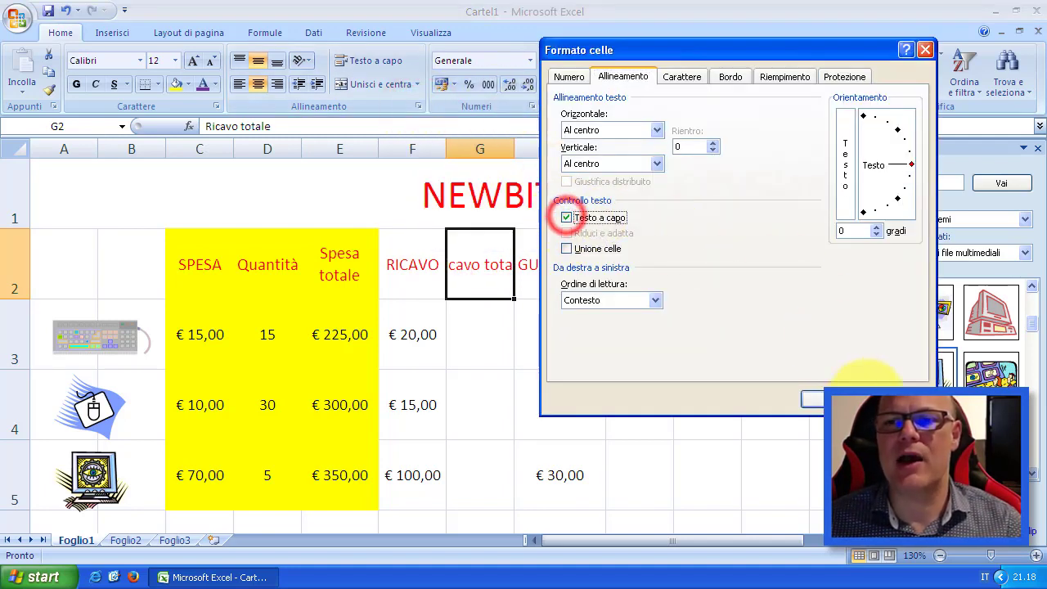
pyautogui.click(830, 399)
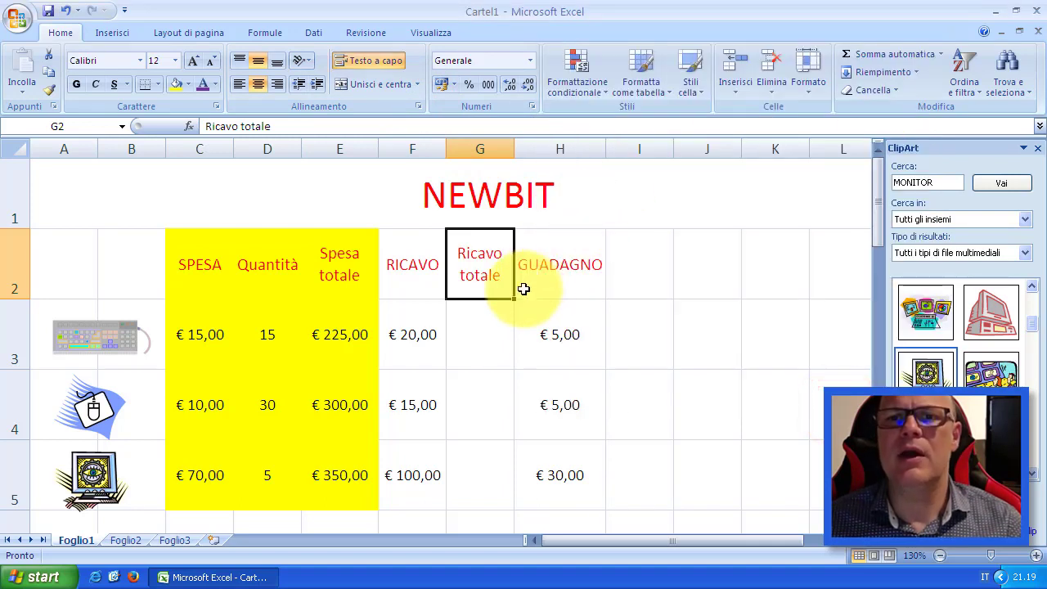
pyautogui.click(481, 344)
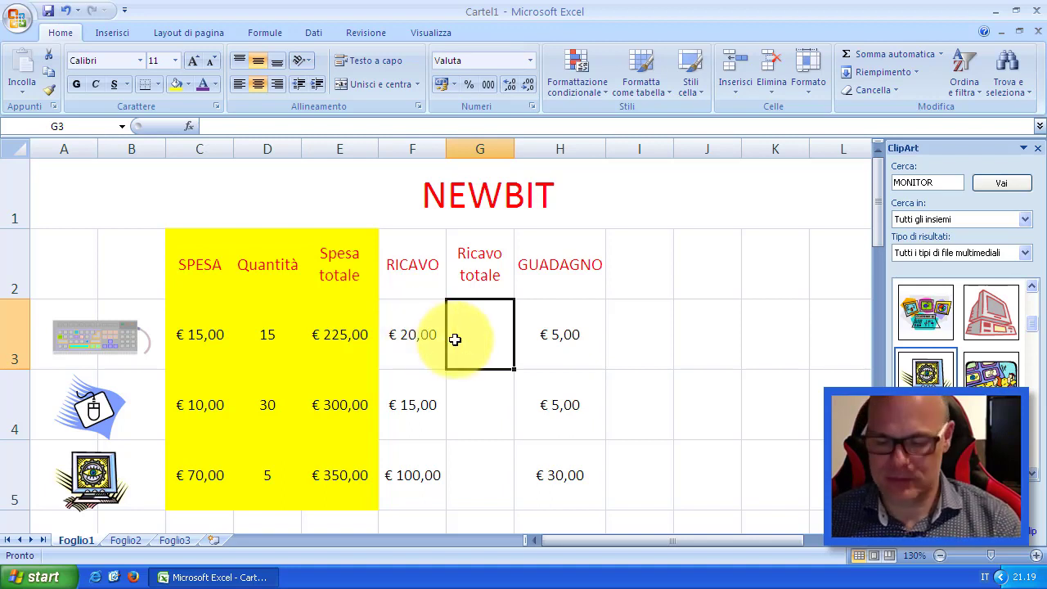
# - Enter =D3*F3 in G3 so the keyboard's Ricavo totale shows € 300,00
pyautogui.write('=')
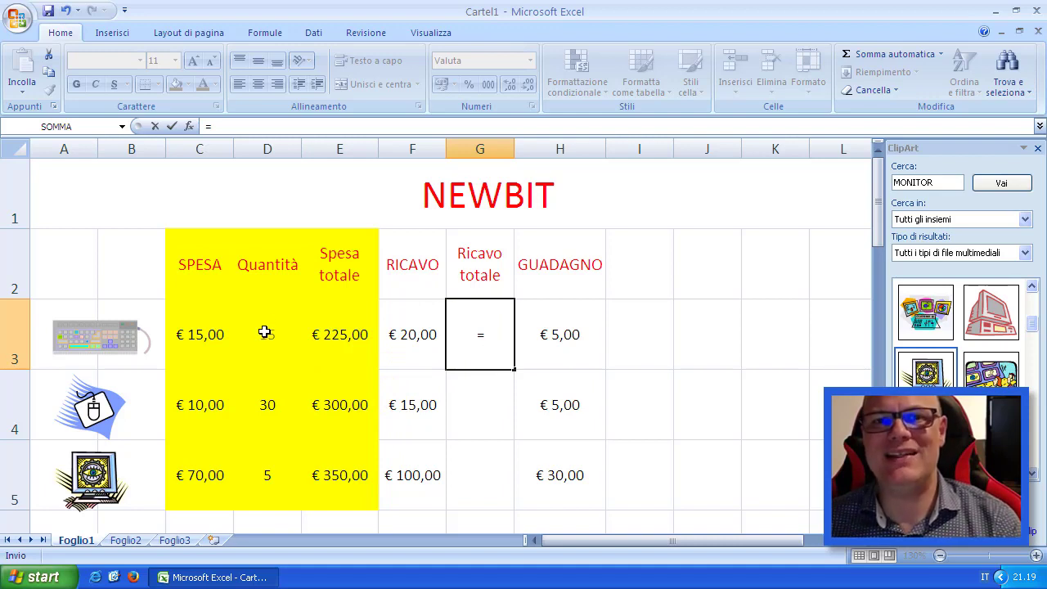
pyautogui.write('d3*')
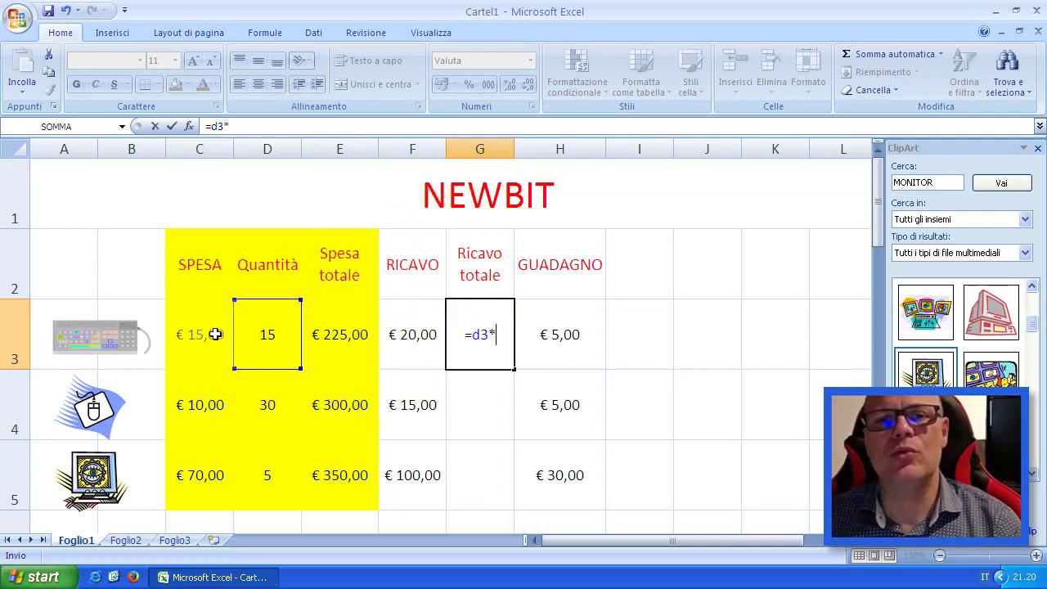
pyautogui.write('f')
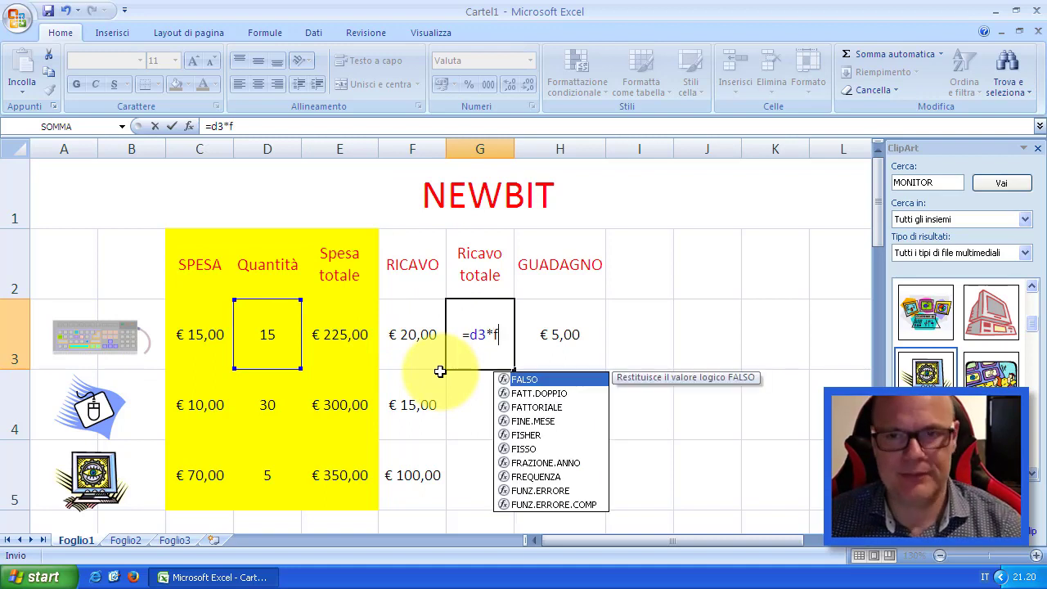
pyautogui.write('3')
pyautogui.press('Return')
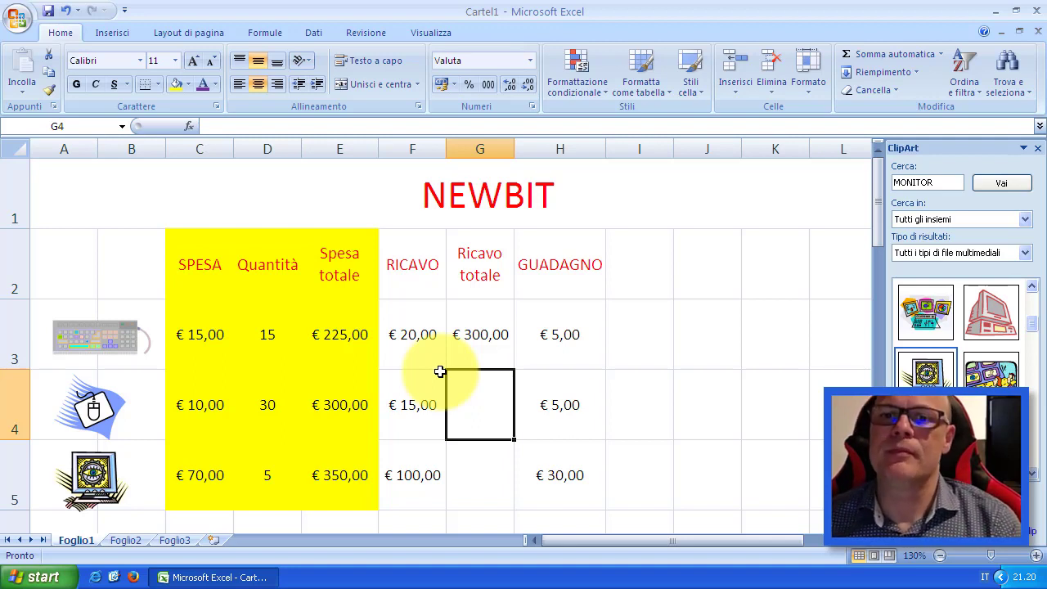
# - Type the heading 'Guadagno totale' in cell I2
pyautogui.click(628, 268)
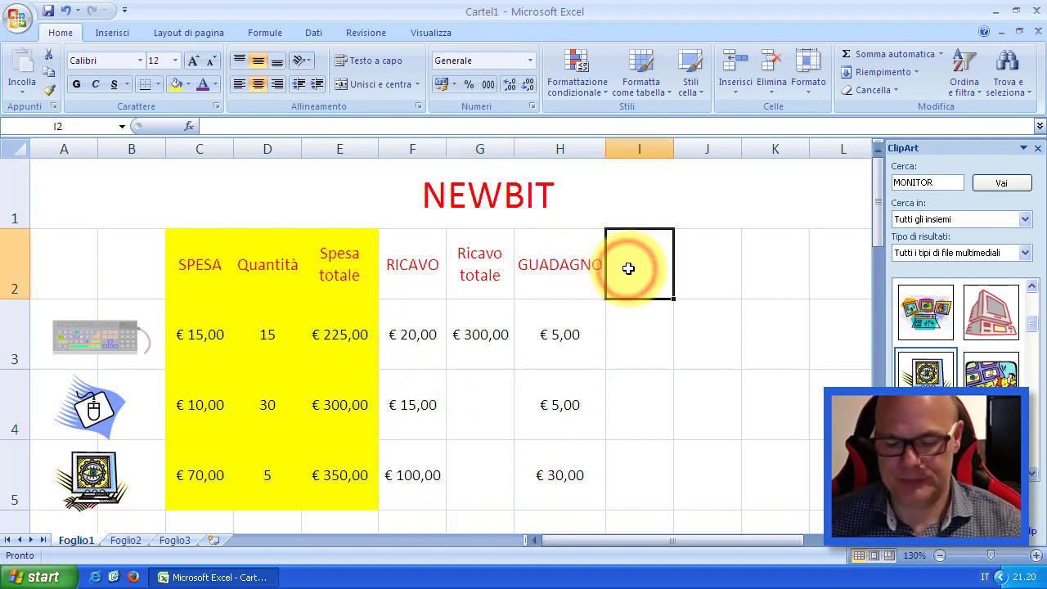
pyautogui.write('Gu')
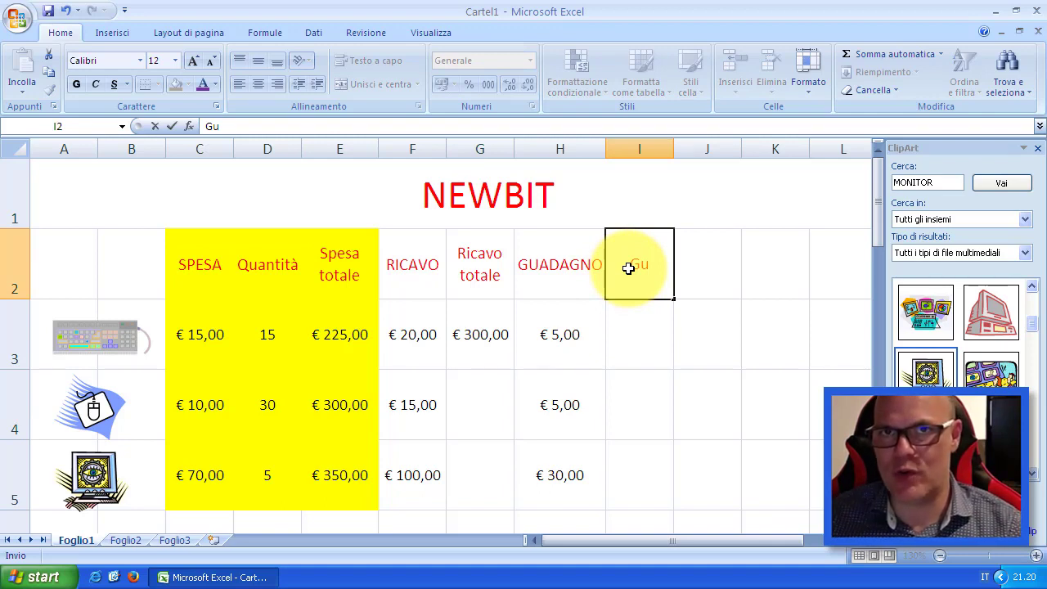
pyautogui.write('ada')
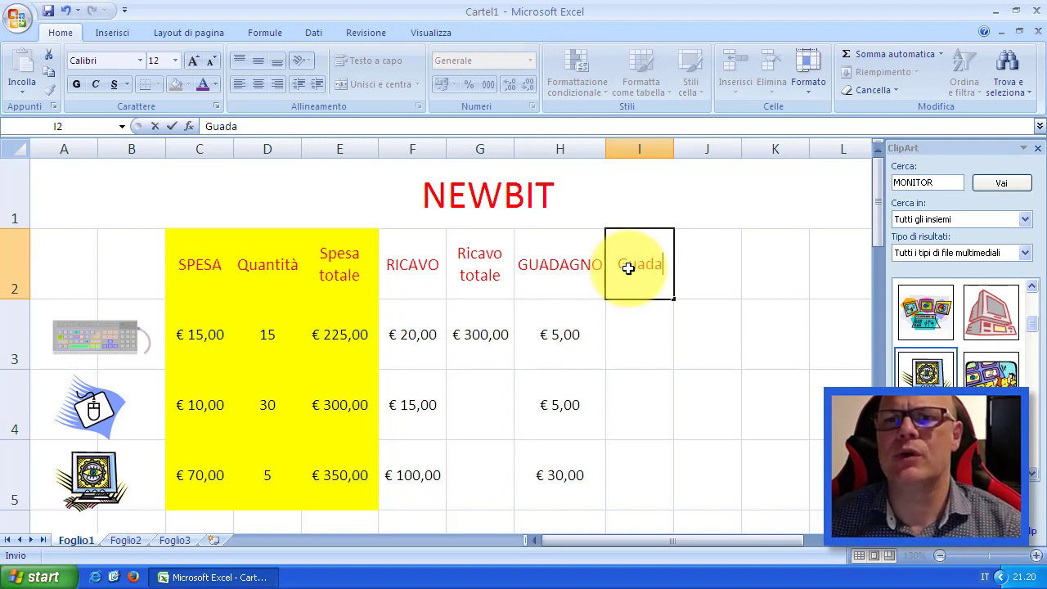
pyautogui.write('gno totale')
pyautogui.press('Return')
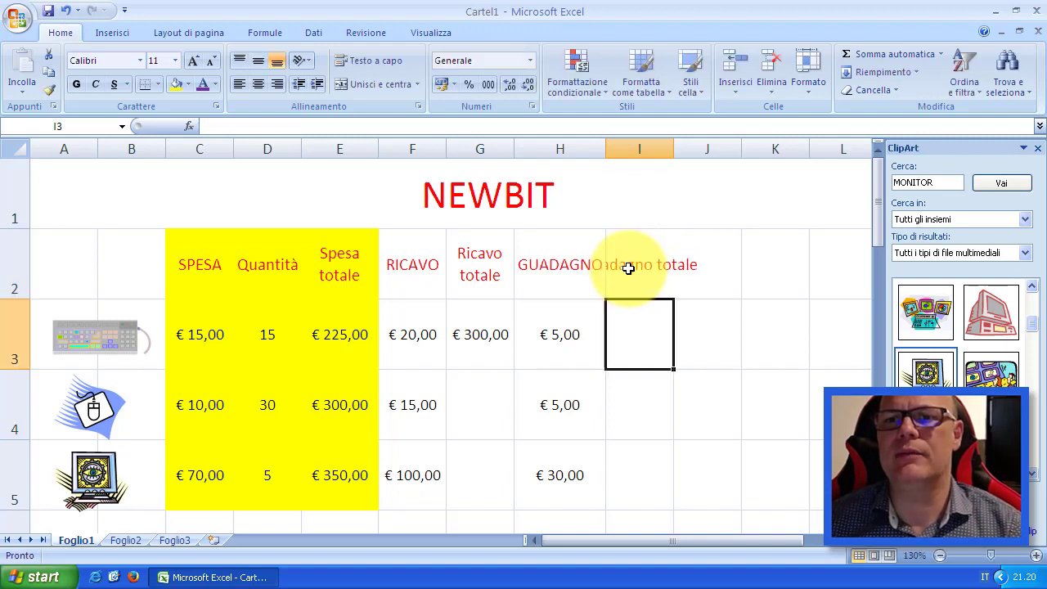
# - Wrap the Guadagno totale heading text and widen column I to fit it
pyautogui.click(627, 268)
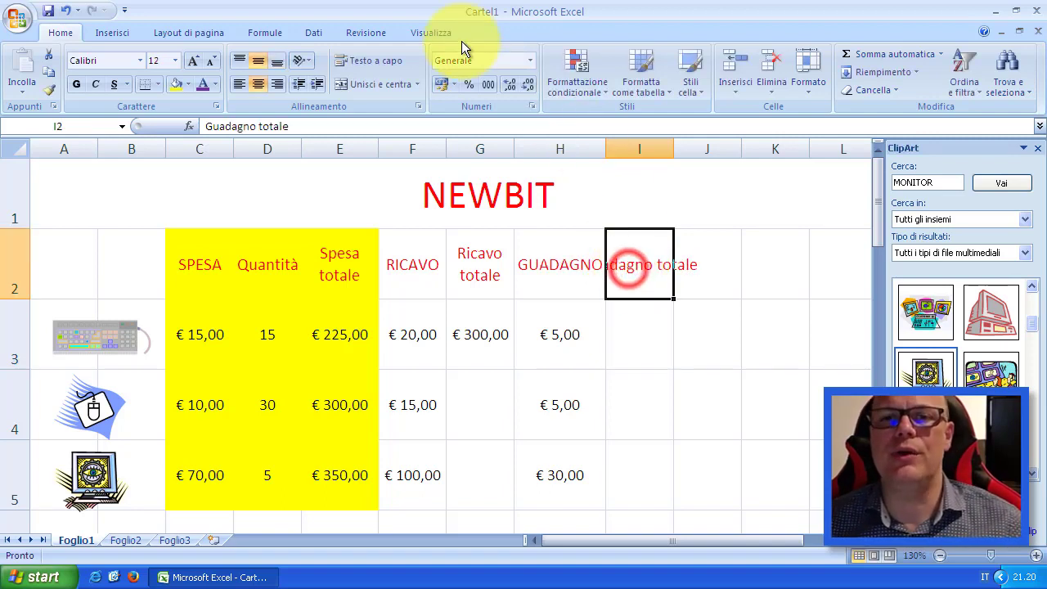
pyautogui.click(417, 107)
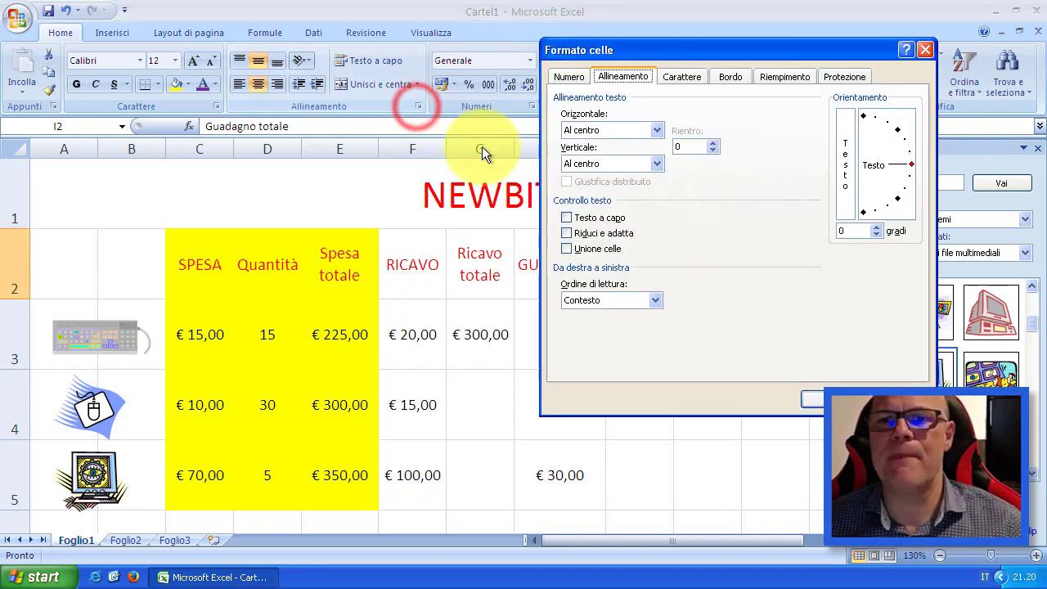
pyautogui.click(566, 218)
pyautogui.click(814, 398)
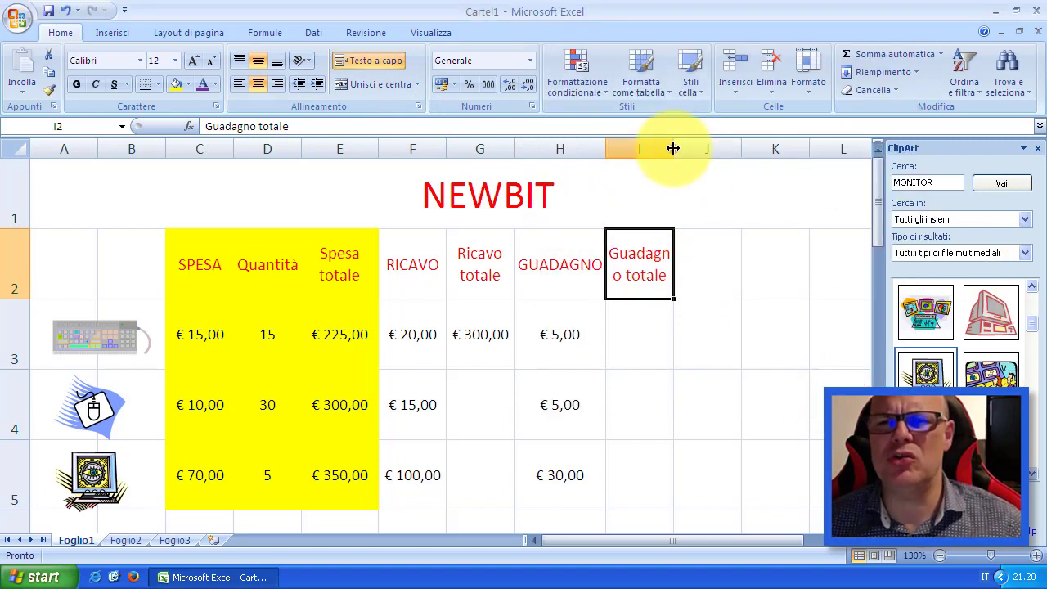
pyautogui.moveTo(673, 148); pyautogui.dragTo(691, 148)
pyautogui.click(647, 343)
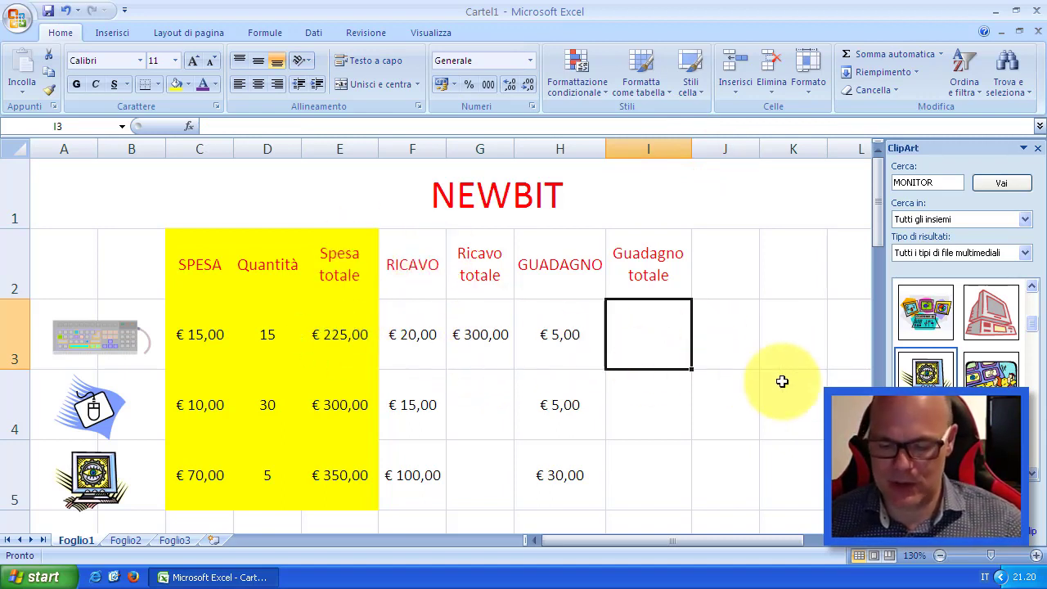
# - Enter =G3-E3 in I3, giving the keyboard a Guadagno totale of € 75,00
pyautogui.write('=')
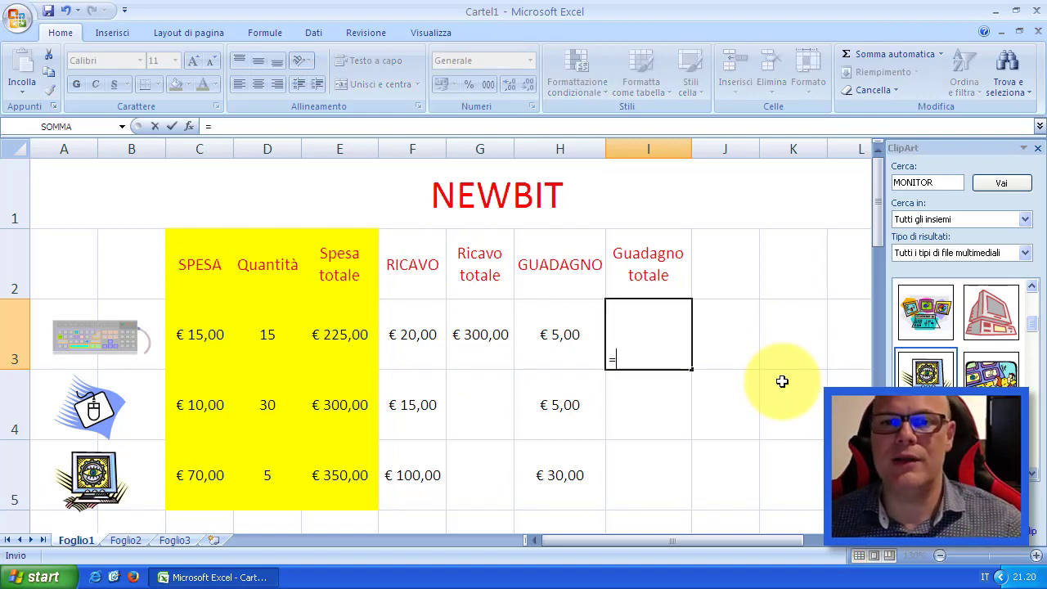
pyautogui.write('g3-')
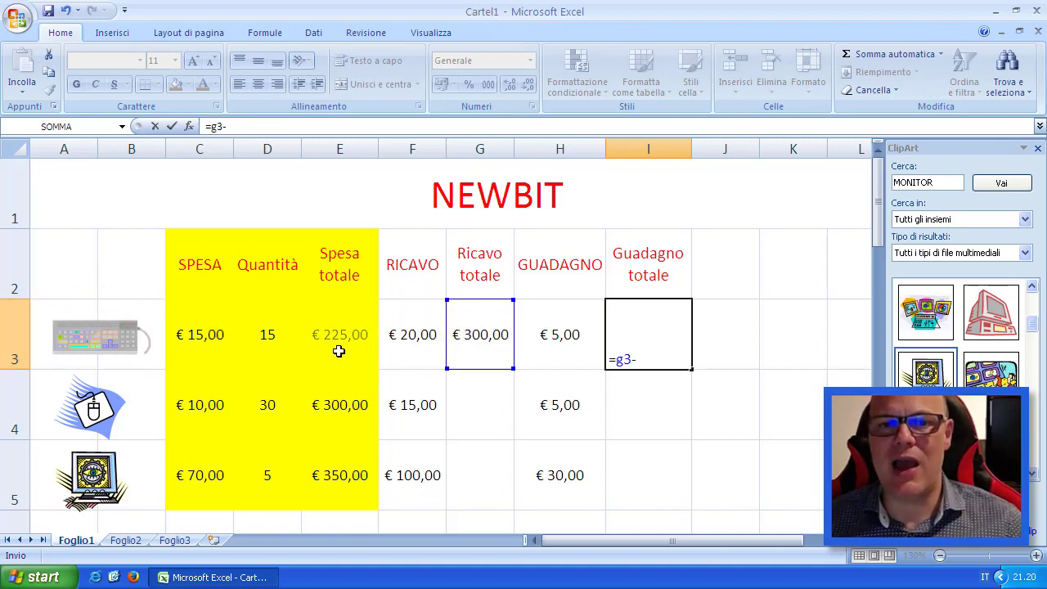
pyautogui.write('e3')
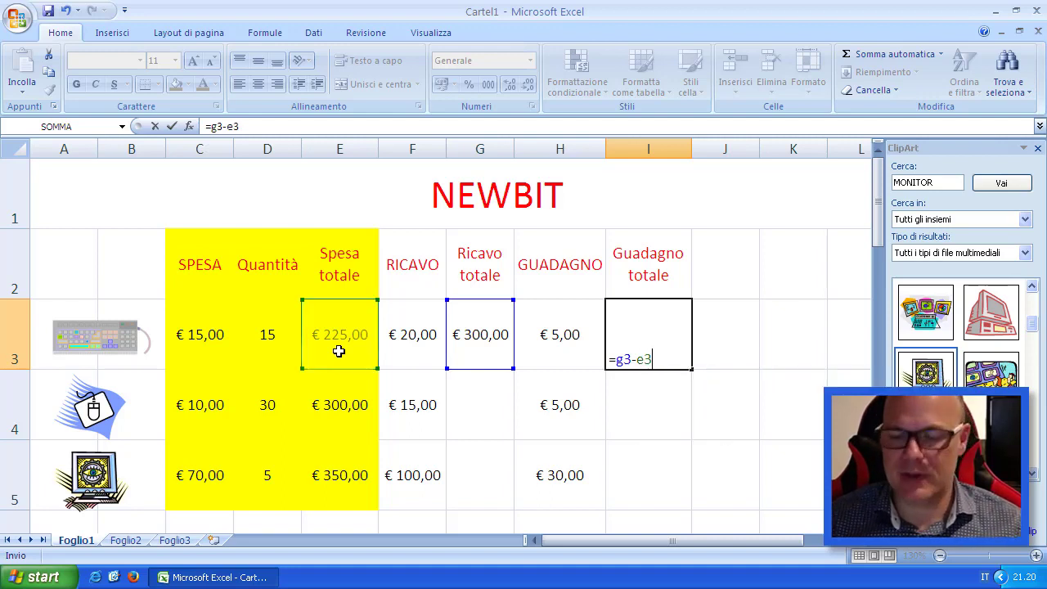
pyautogui.press('Return')
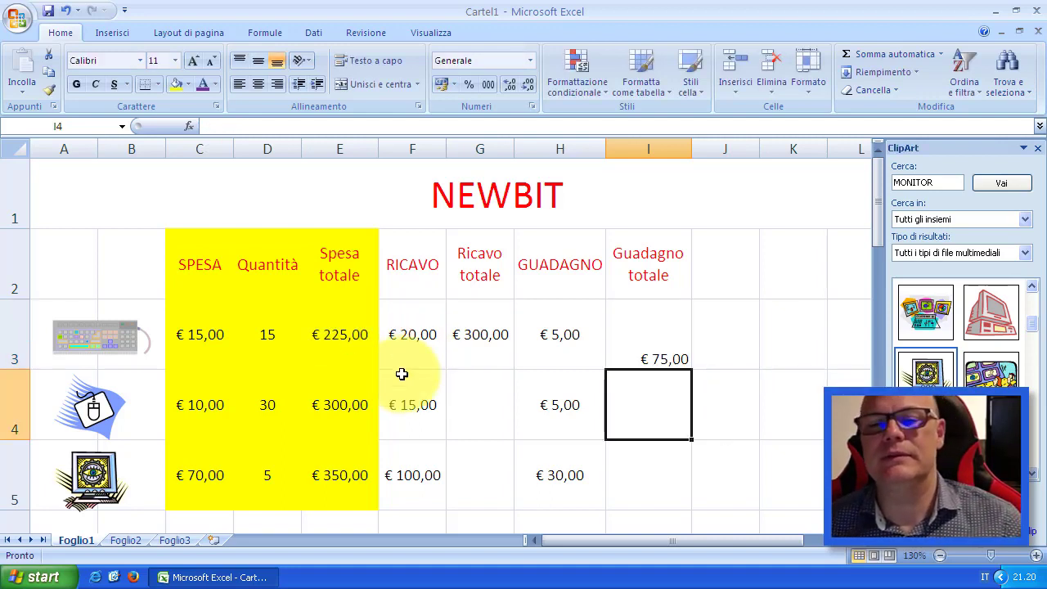
pyautogui.click(642, 326)
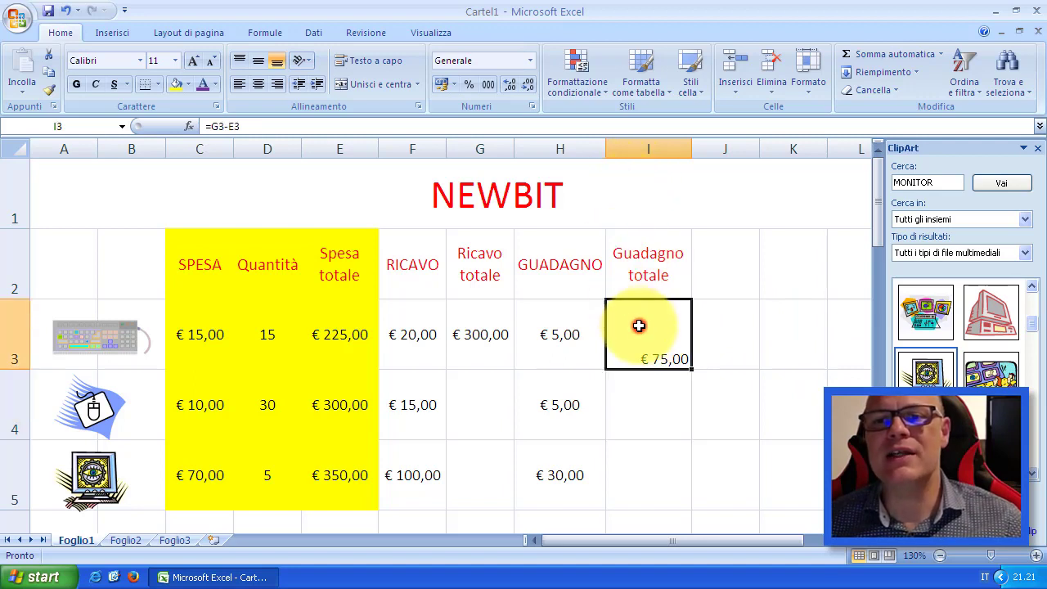
# - Center the € 75,00 value in I3 horizontally and vertically
pyautogui.click(259, 85)
pyautogui.click(257, 61)
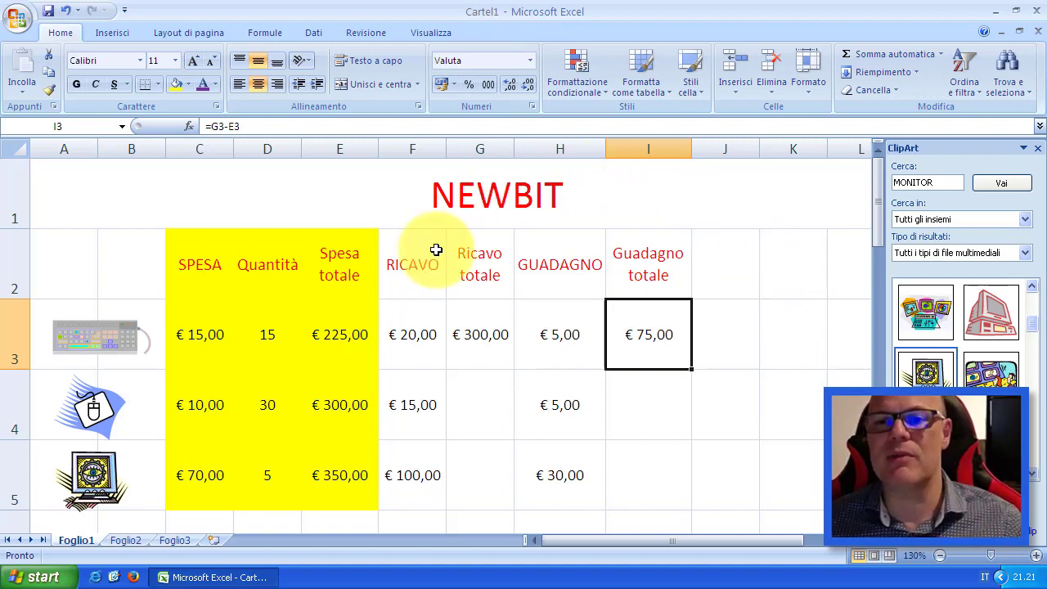
# - Fill the G3 revenue and I3 profit formulas down through rows 4 and 5
pyautogui.click(489, 337)
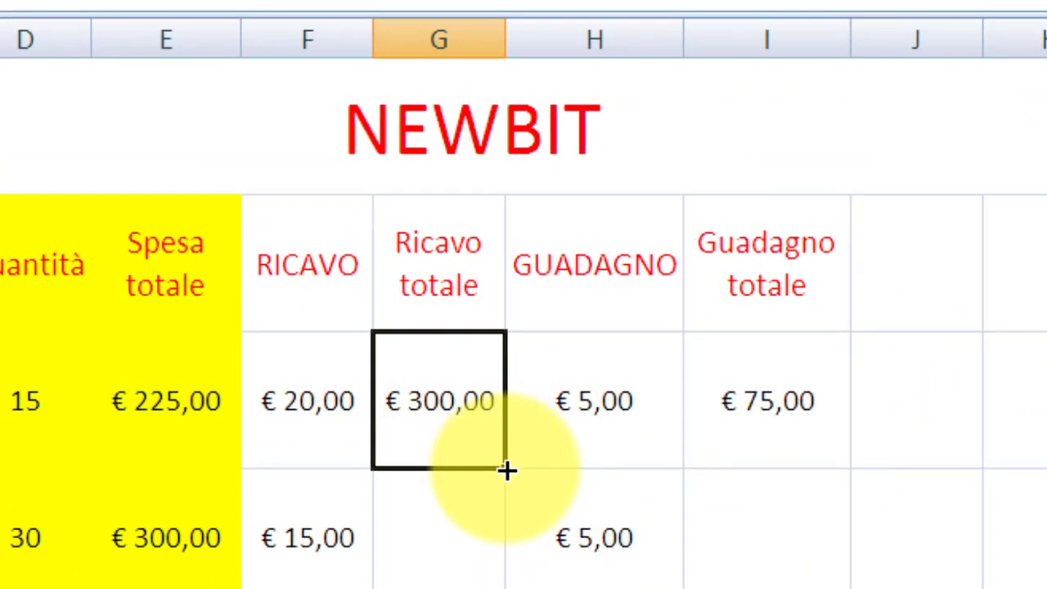
pyautogui.moveTo(507, 470); pyautogui.dragTo(505, 501)
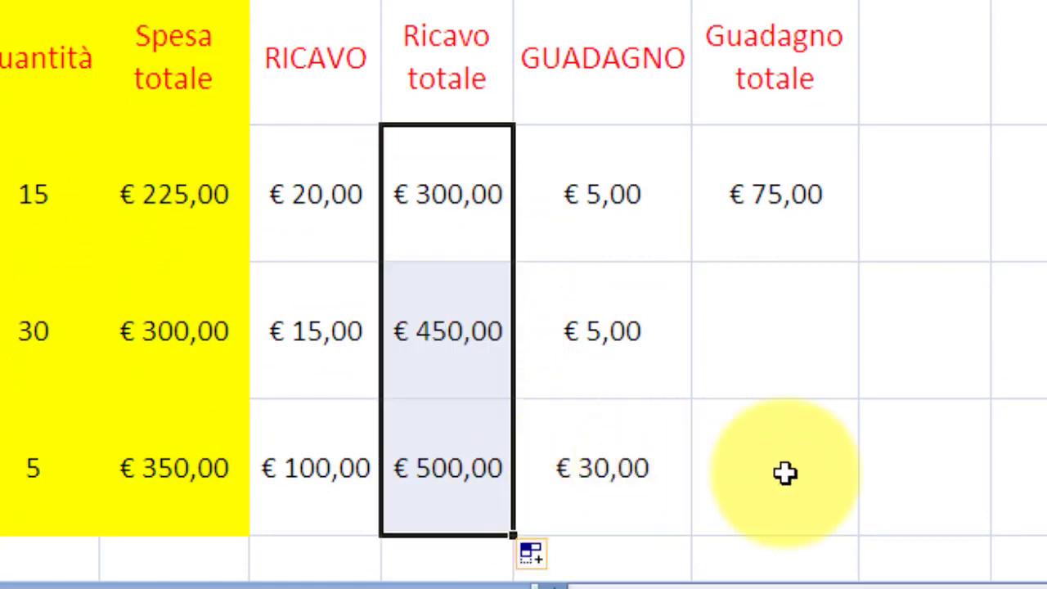
pyautogui.click(760, 198)
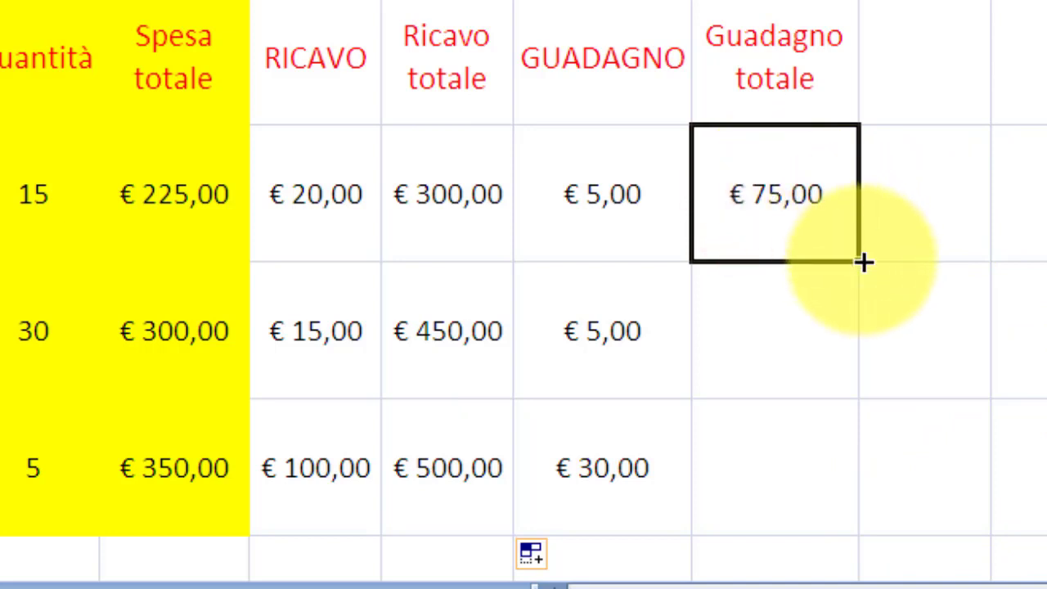
pyautogui.moveTo(863, 261); pyautogui.dragTo(867, 478)
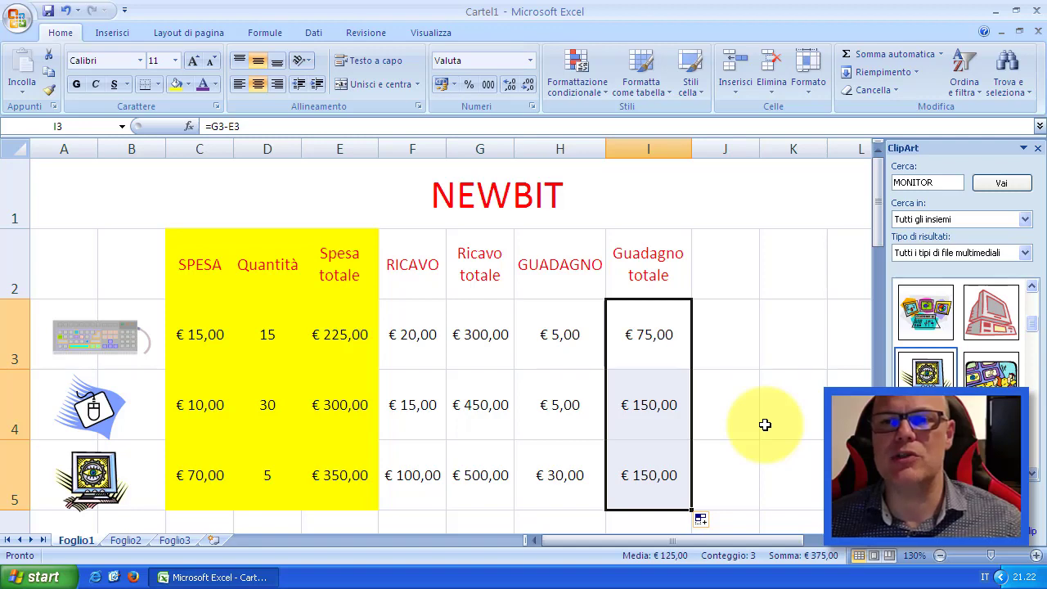
# - Enter the label 'GUADAGNO DI TUTTA LA MERCE' in F6 below the product rows
pyautogui.scroll(-1, 764, 426)
pyautogui.click(938, 556)
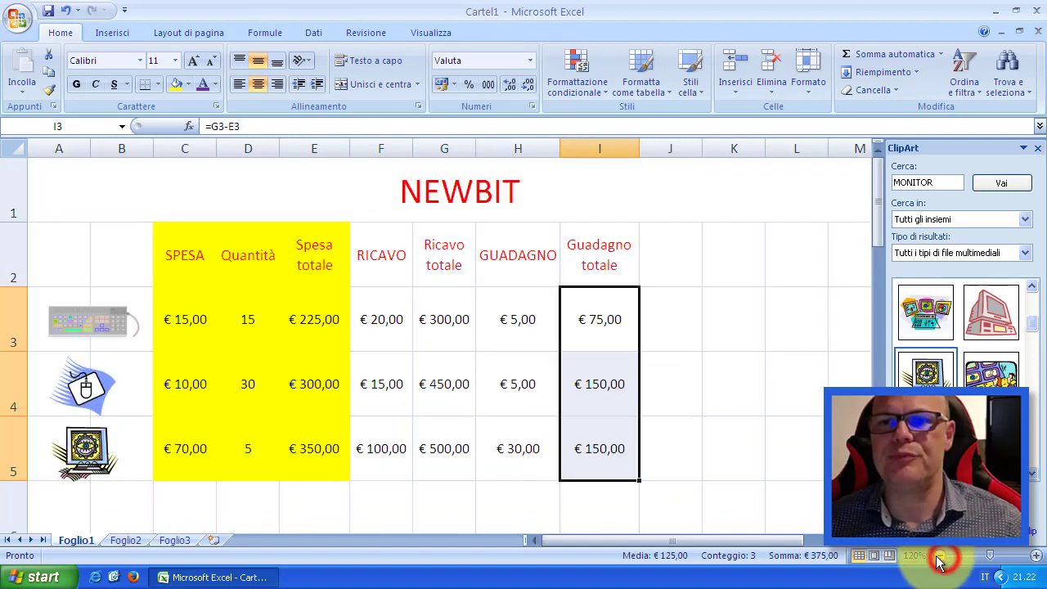
pyautogui.click(381, 501)
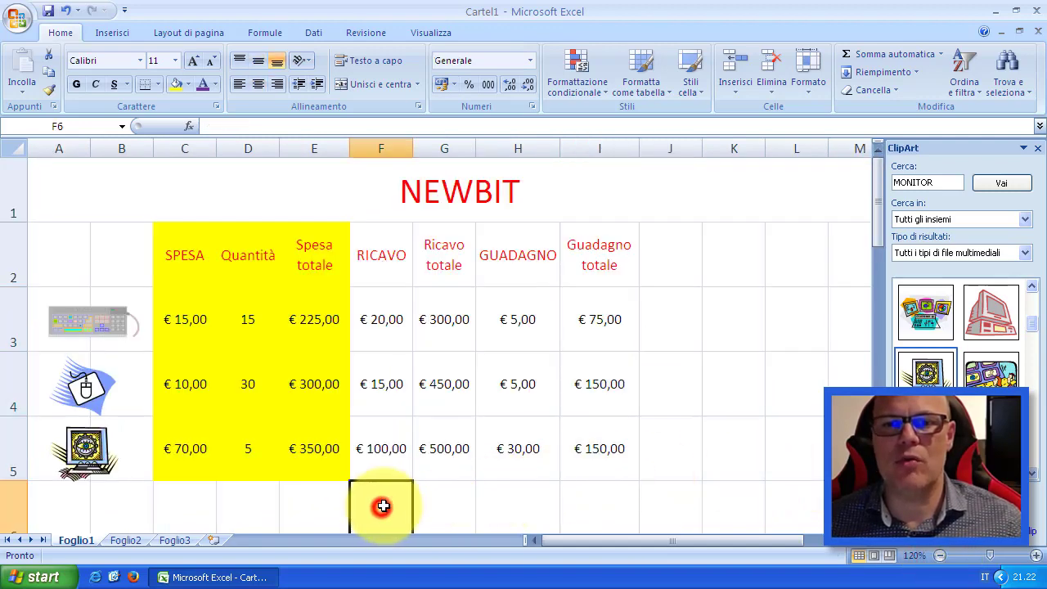
pyautogui.write('g')
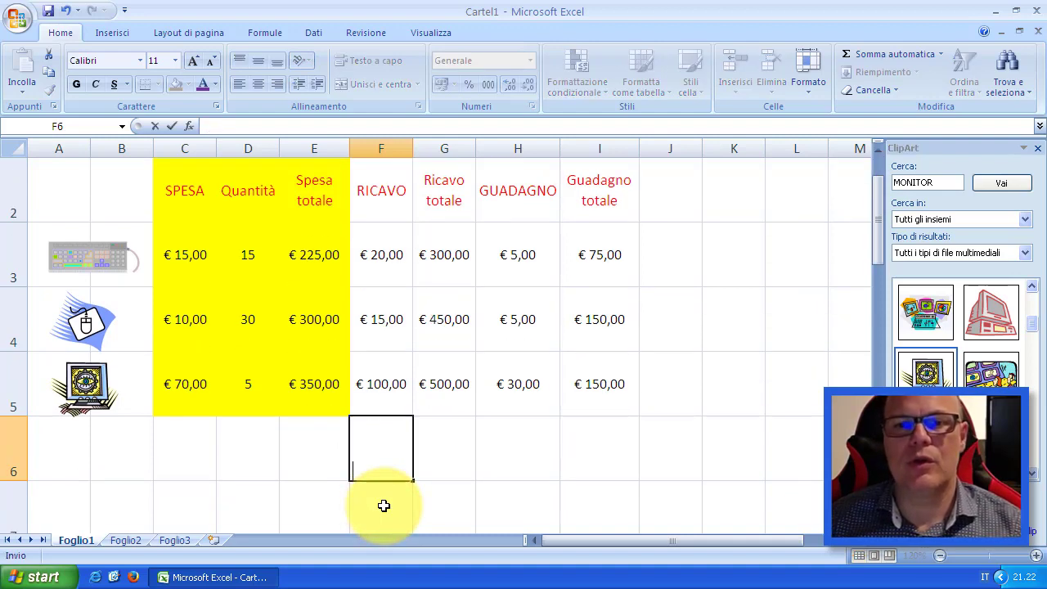
pyautogui.write('GUDA')
pyautogui.press('BackSpace')
pyautogui.press('BackSpace')
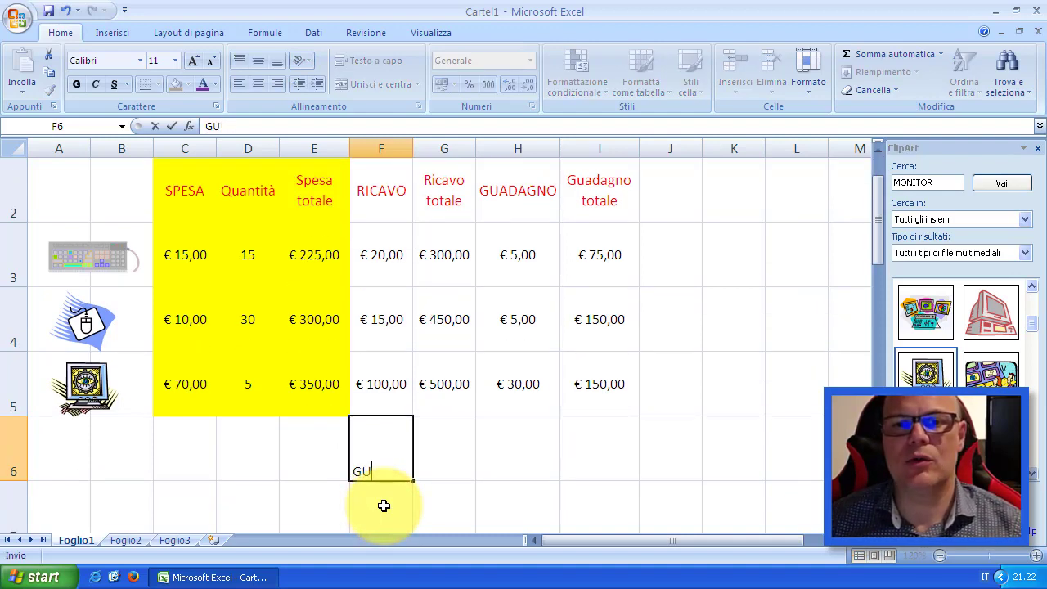
pyautogui.write('ADAGNO DI ')
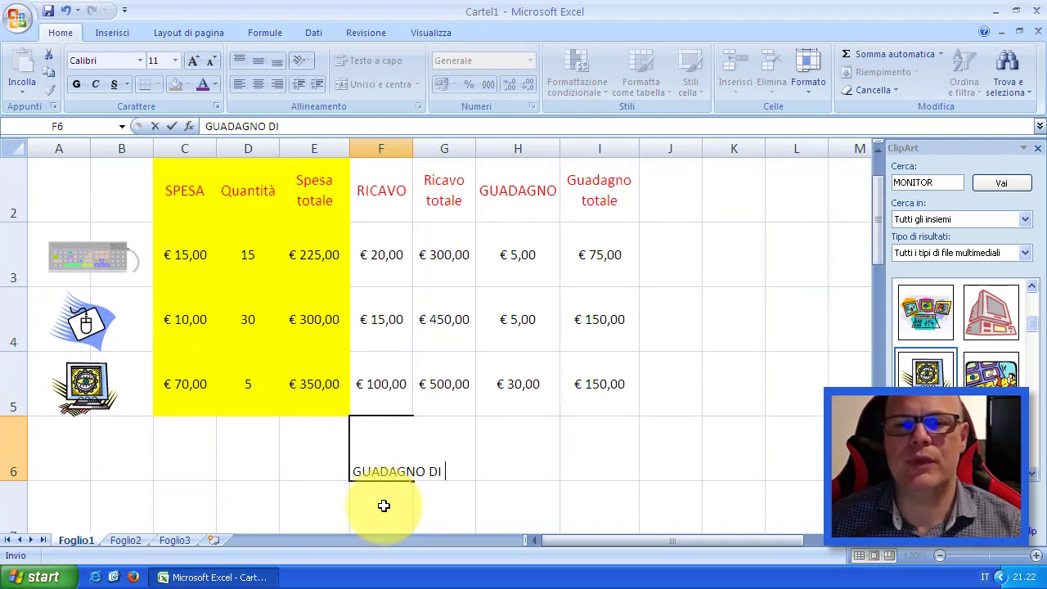
pyautogui.write('TUTTA LA M')
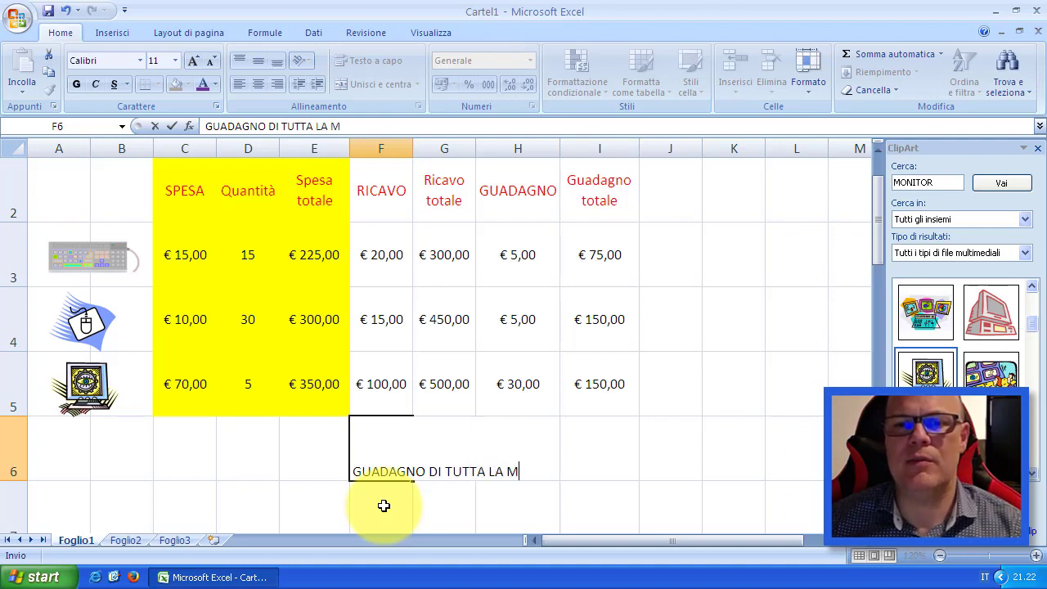
pyautogui.write('ERCE')
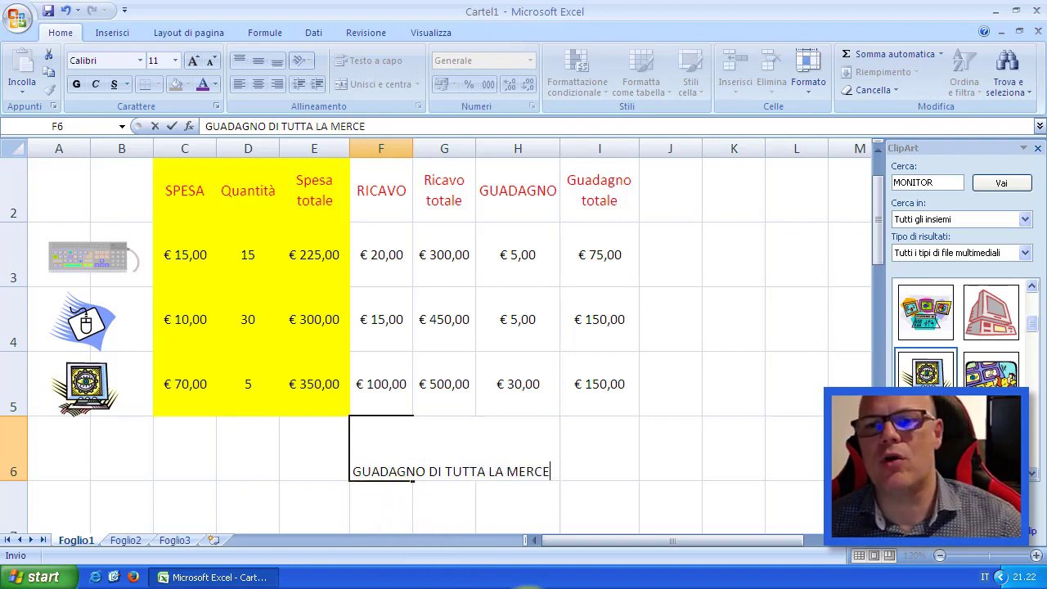
pyautogui.click(606, 452)
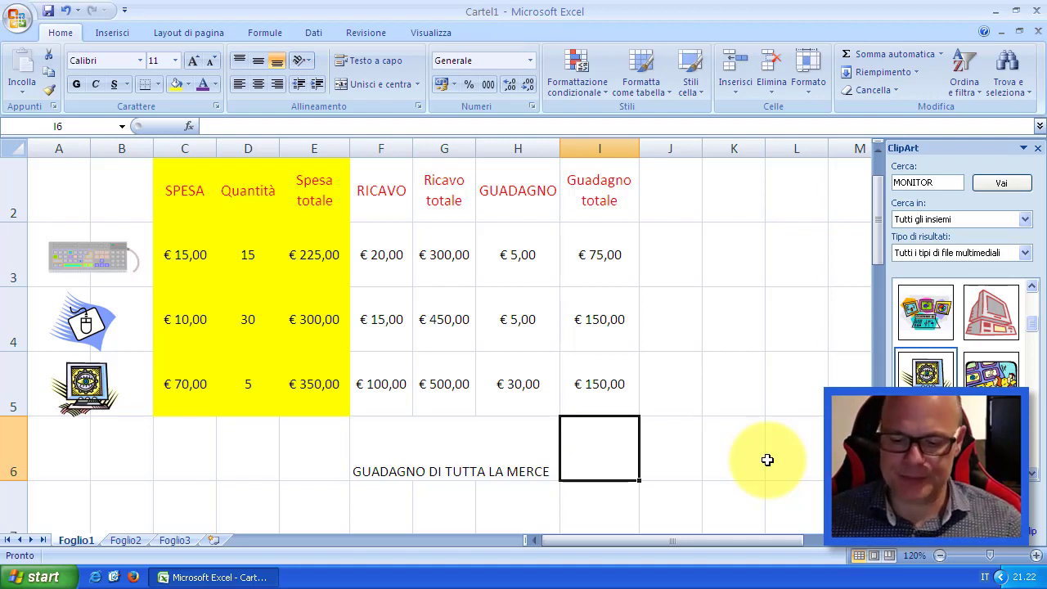
# - Enter =I3+I4+I5 in I6 so the overall profit shows € 375,00
pyautogui.write('=')
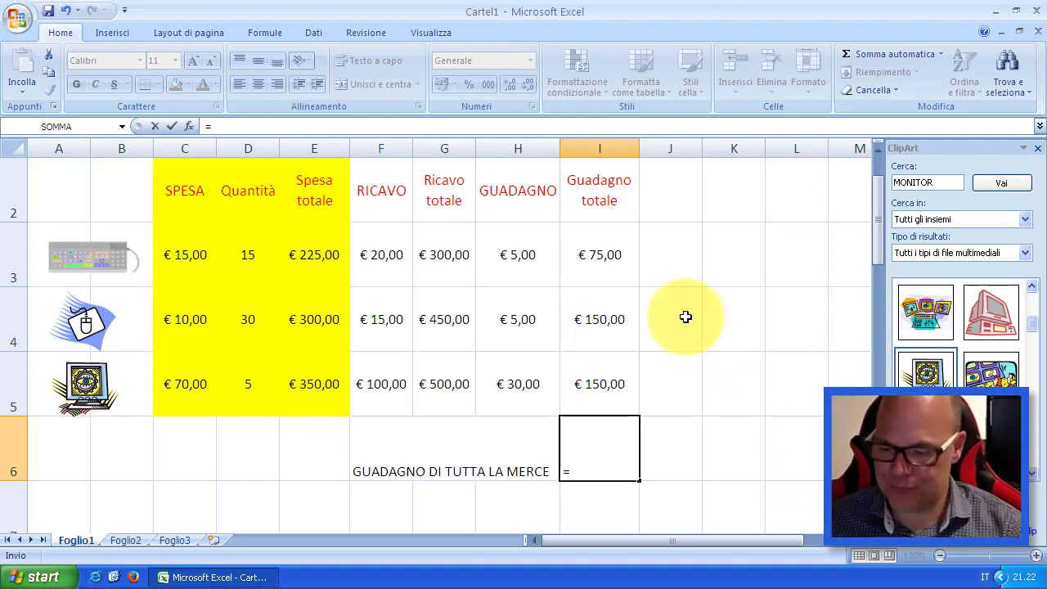
pyautogui.write('I3')
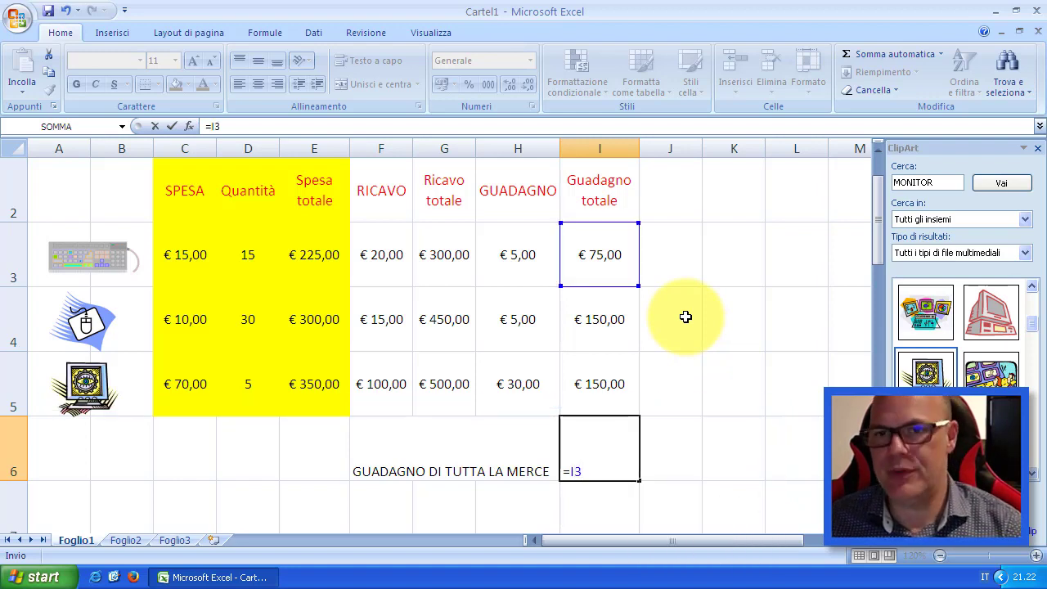
pyautogui.write('+')
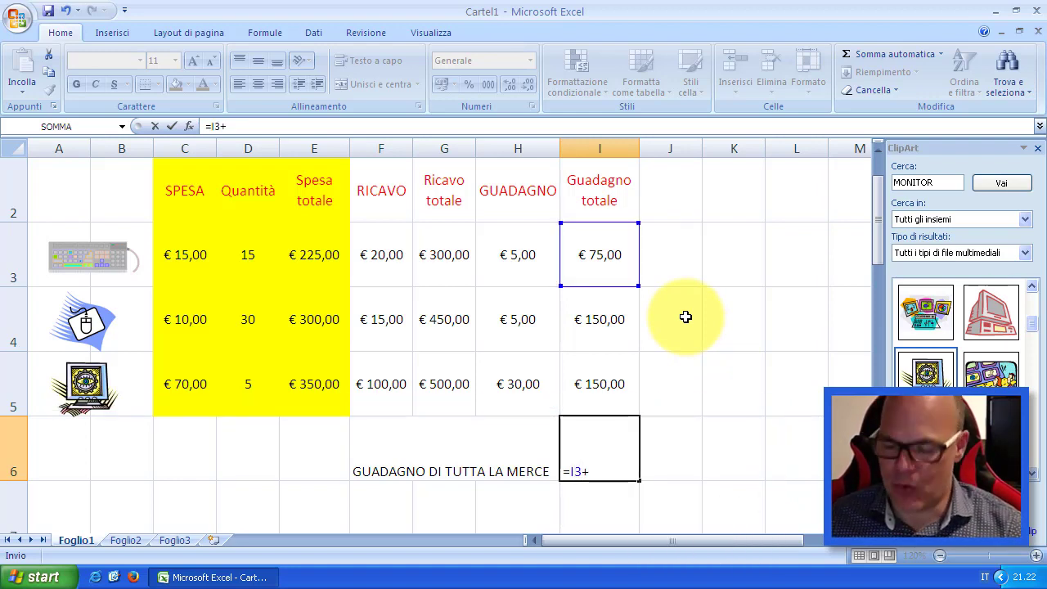
pyautogui.write('I4+')
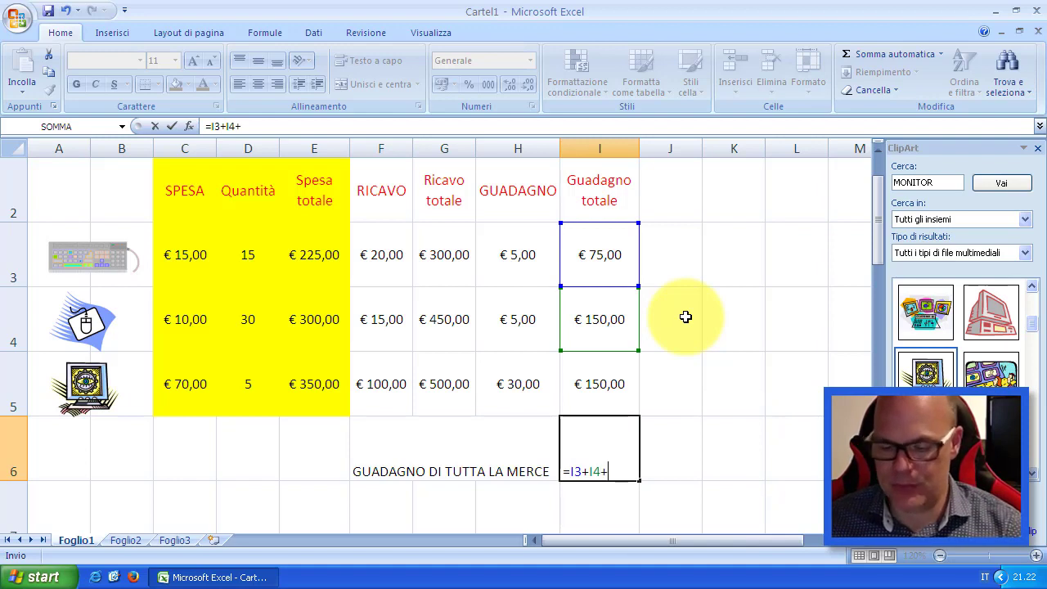
pyautogui.write('I5')
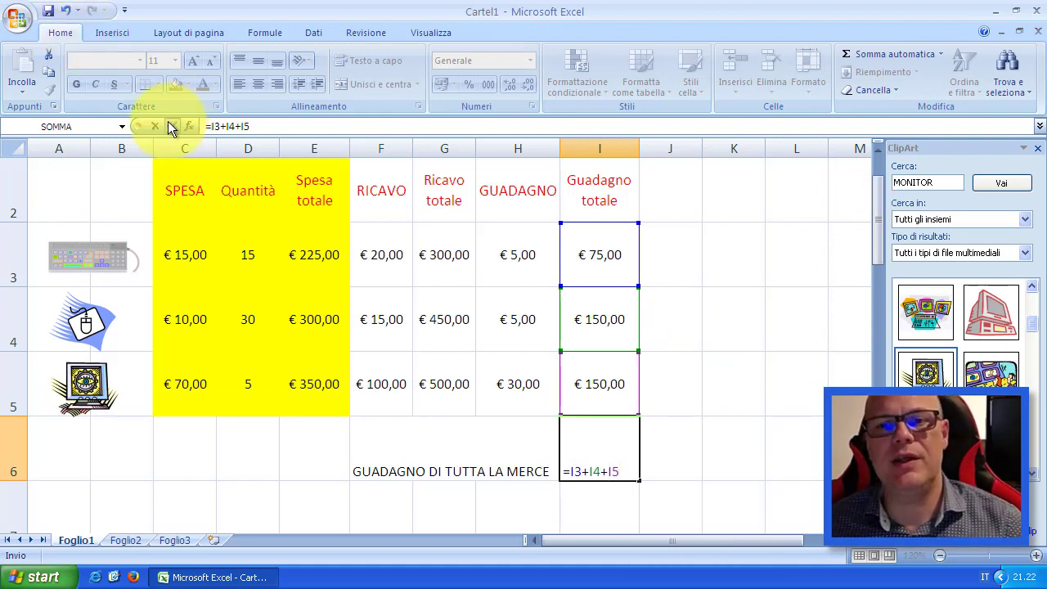
pyautogui.click(168, 123)
pyautogui.click(759, 370)
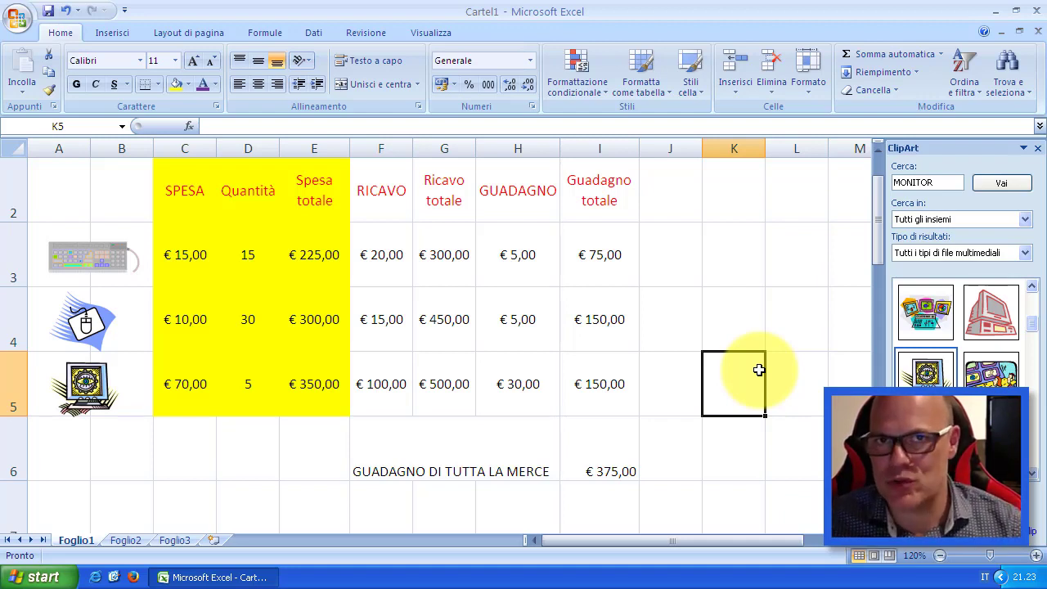
# - Fill F2:G5, the RICAVO and Ricavo totale columns, with peach
pyautogui.click(939, 555)
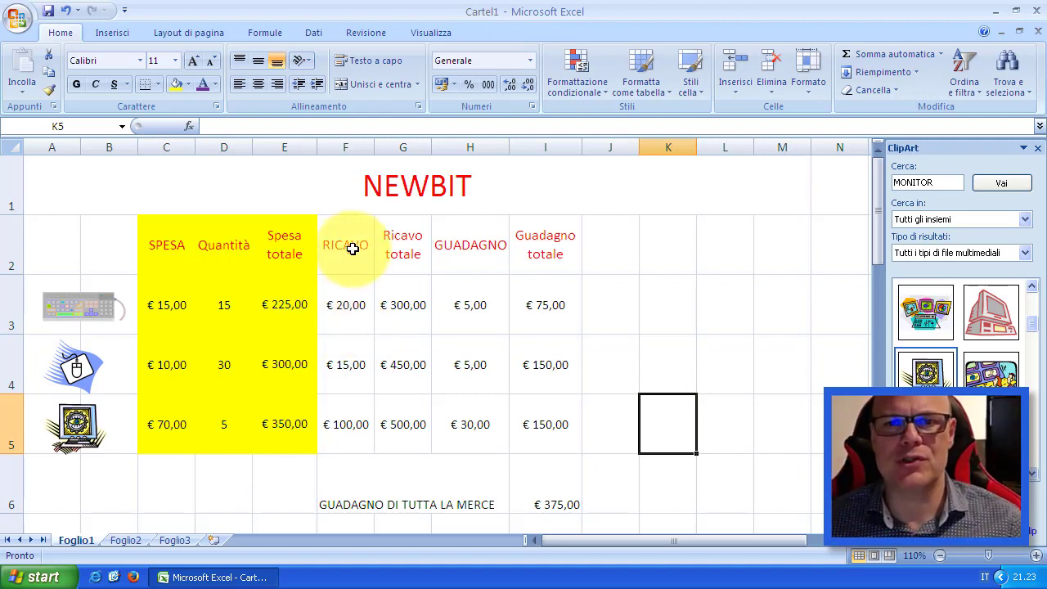
pyautogui.moveTo(345, 245); pyautogui.dragTo(397, 425)
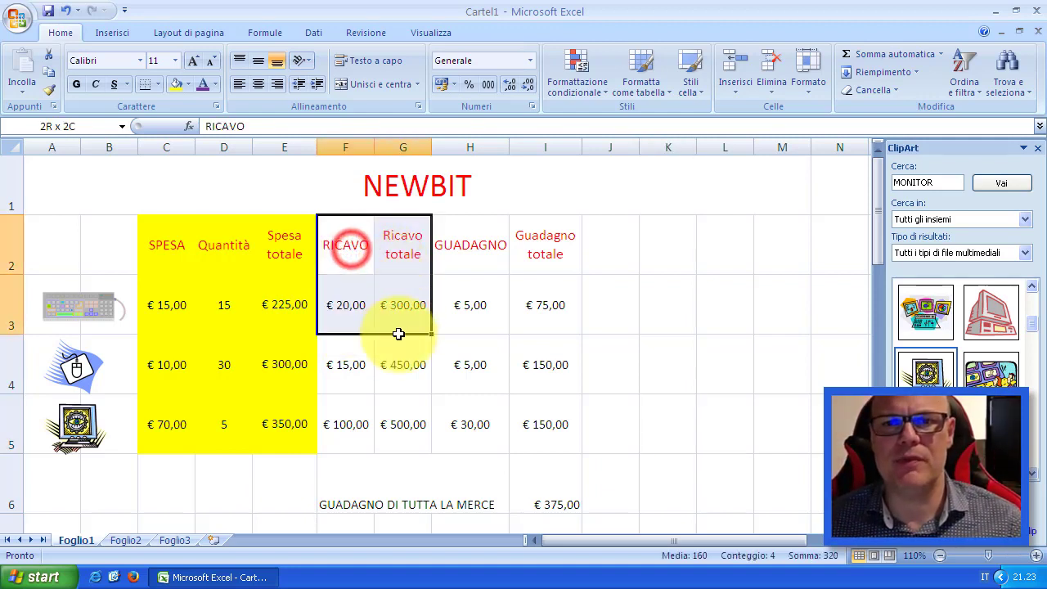
pyautogui.click(188, 84)
pyautogui.click(298, 147)
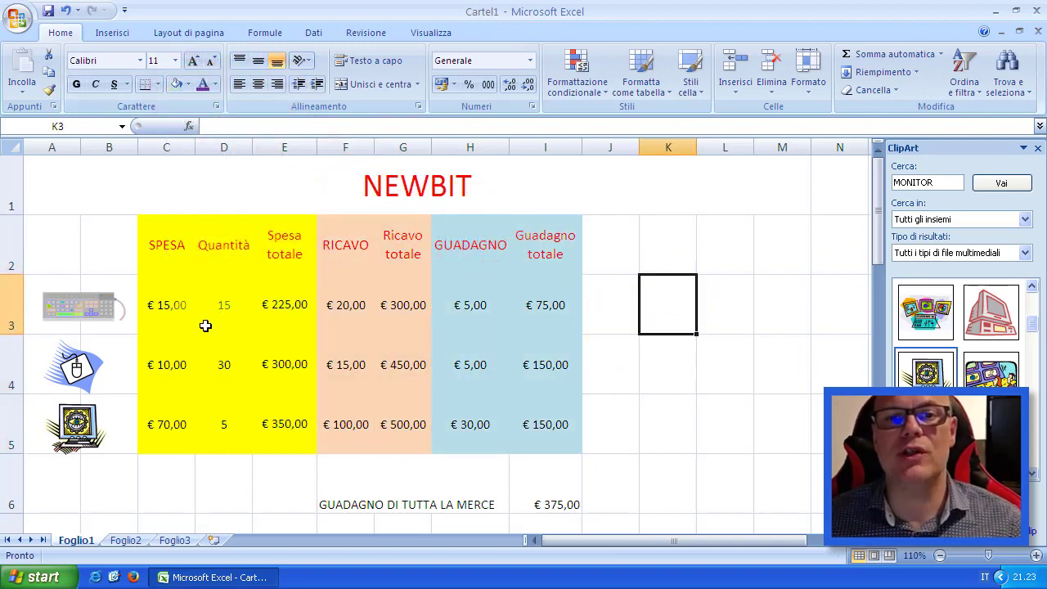
pyautogui.click(226, 310)
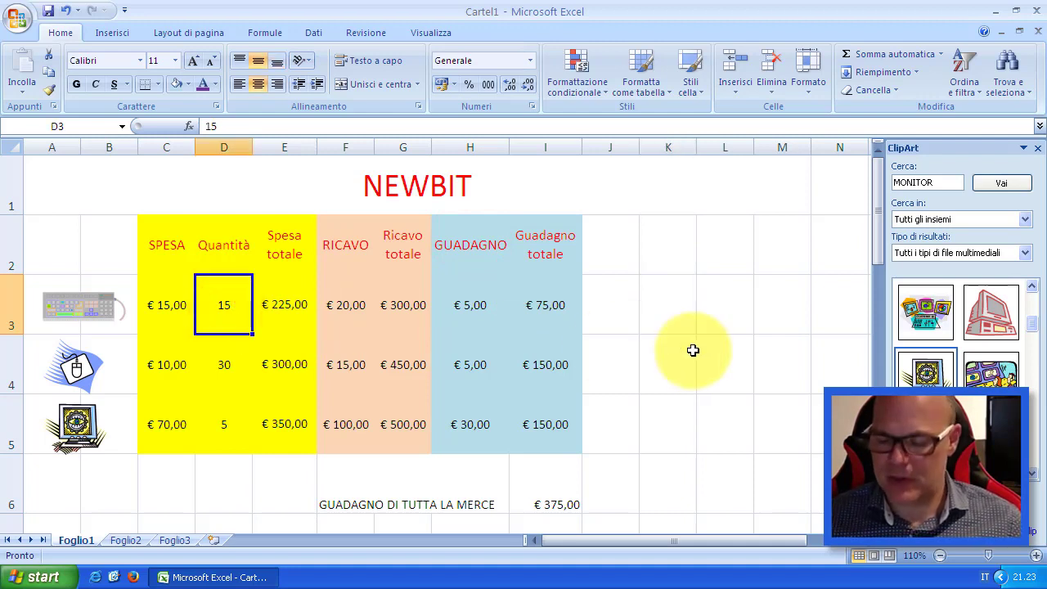
# - Change the D3 quantity to 50, circling the row-3 totals and I6 grand total
pyautogui.write('50')
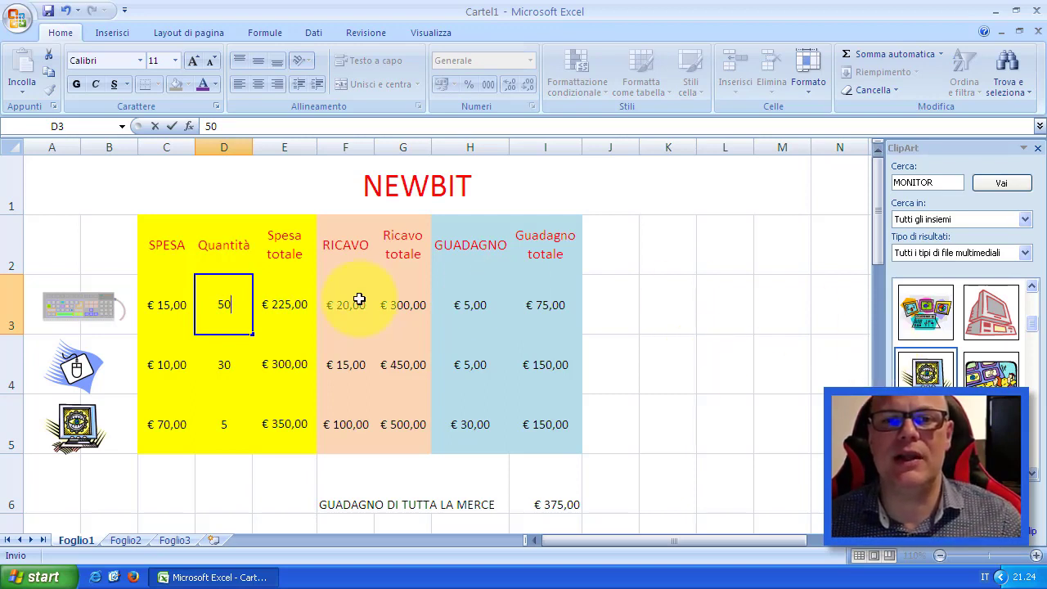
pyautogui.moveTo(246, 276); pyautogui.dragTo(247, 275)
pyautogui.moveTo(375, 280); pyautogui.dragTo(446, 282)
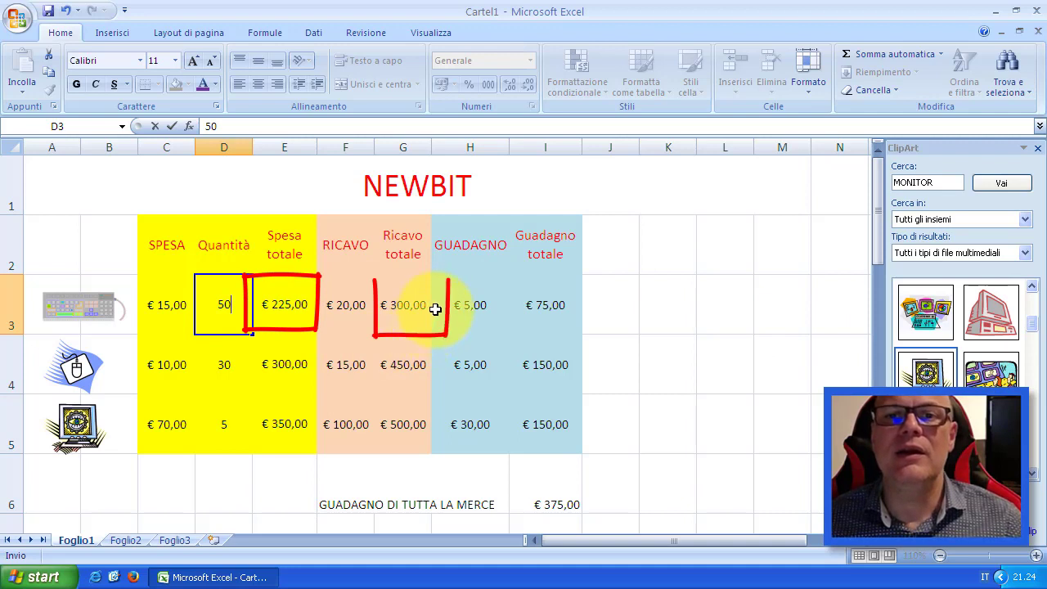
pyautogui.moveTo(376, 281); pyautogui.dragTo(447, 281)
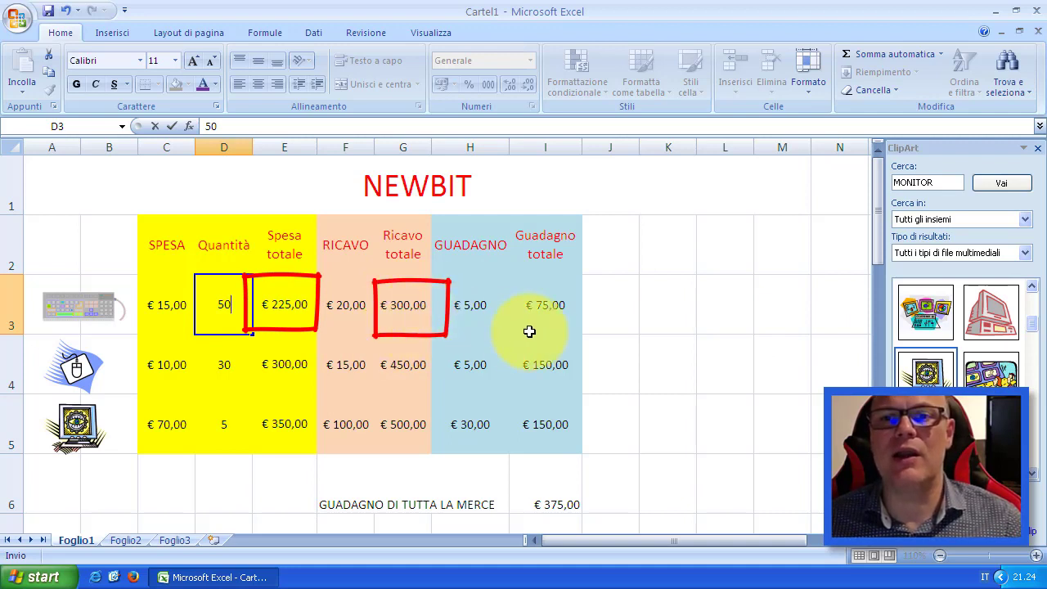
pyautogui.moveTo(584, 278)
pyautogui.mouseDown()
pyautogui.moveTo(509, 276)
pyautogui.moveTo(584, 278)
pyautogui.mouseUp()
pyautogui.moveTo(511, 468); pyautogui.dragTo(585, 467)
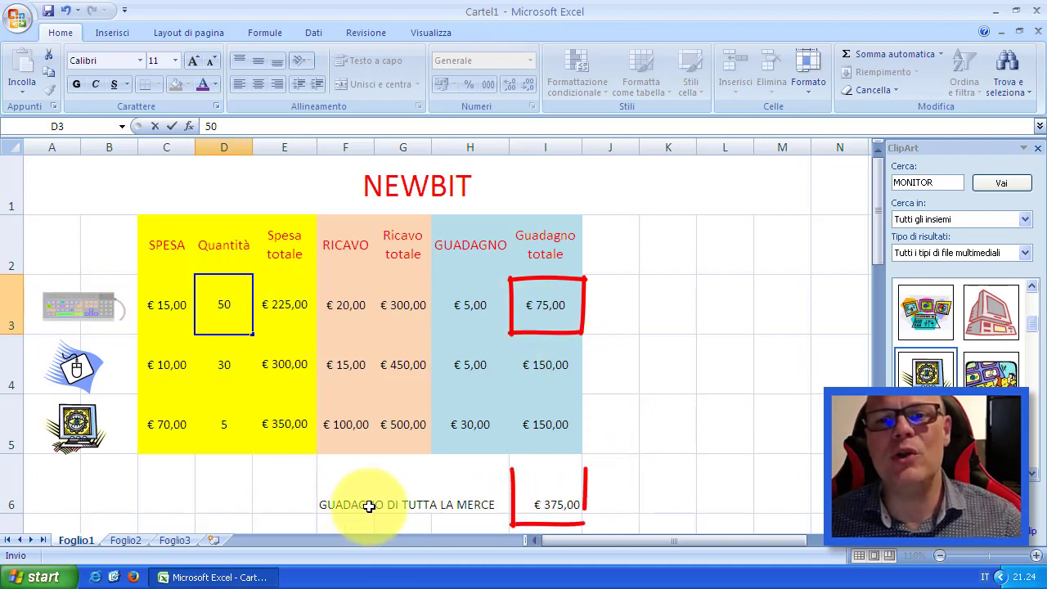
pyautogui.moveTo(511, 469); pyautogui.dragTo(584, 469)
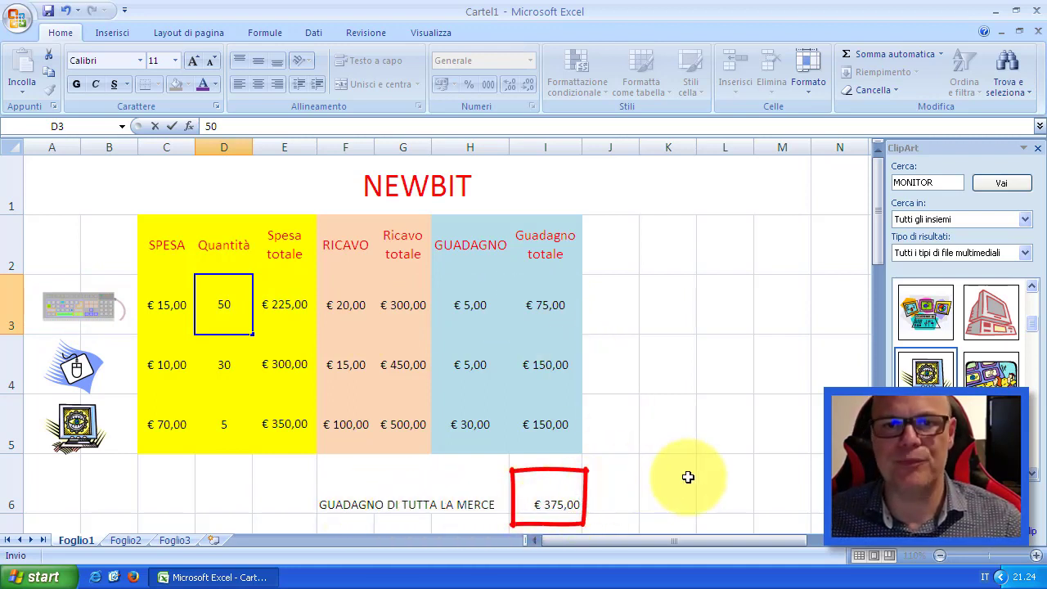
pyautogui.press('Return')
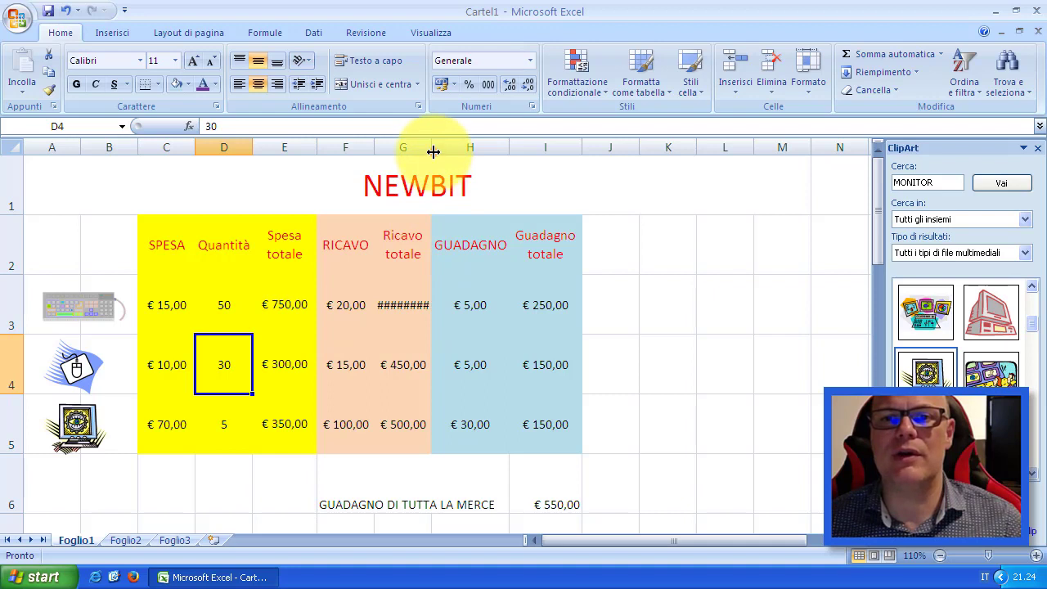
# - Widen column G to fit € 1.000,00, then change the mouse cost in C4 from € 10,00 to 5
pyautogui.moveTo(433, 151); pyautogui.dragTo(450, 153)
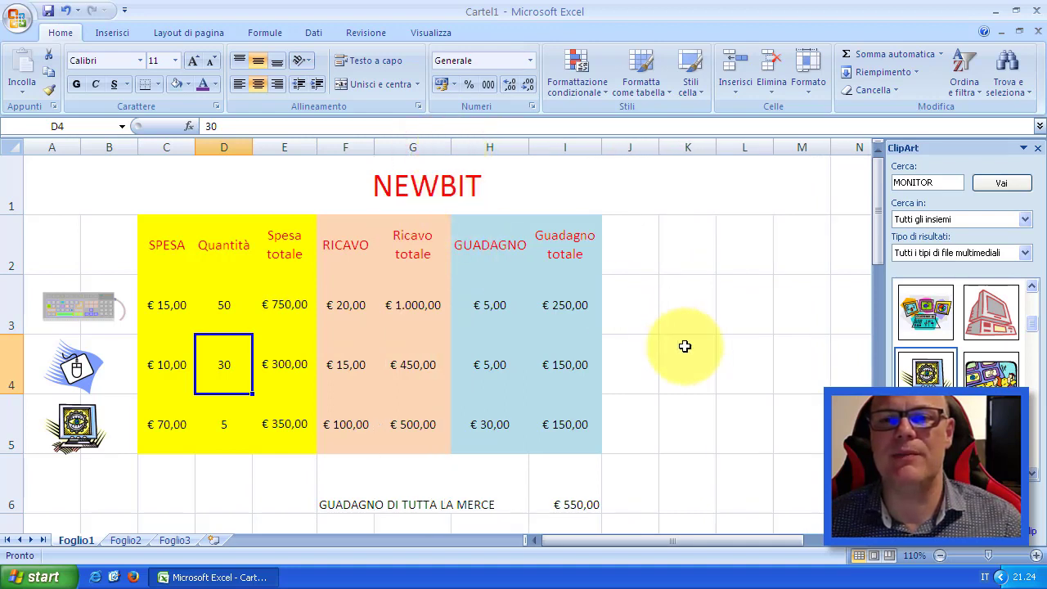
pyautogui.click(166, 372)
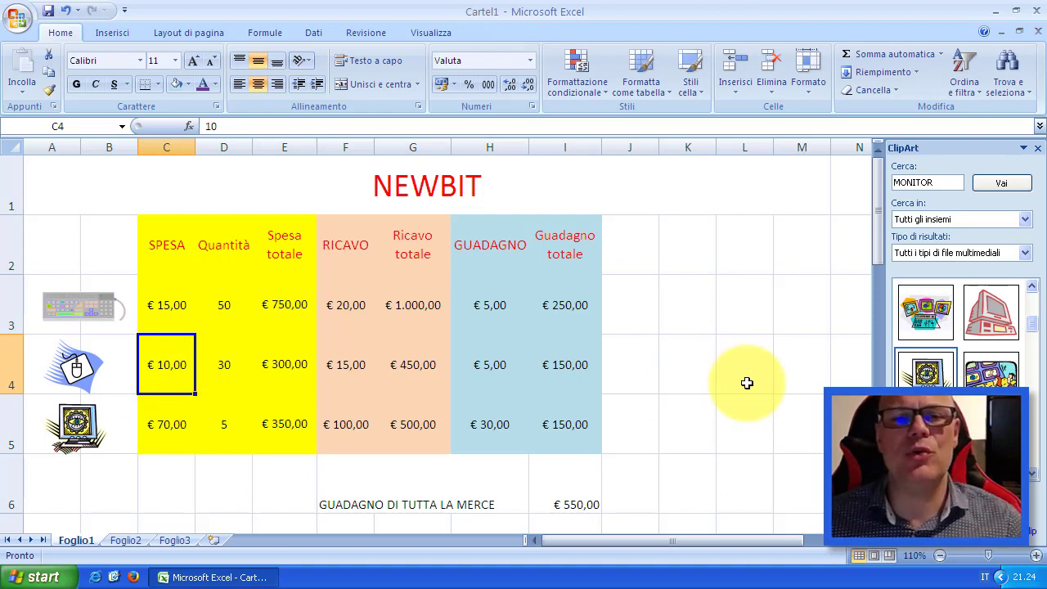
pyautogui.write('5')
pyautogui.press('Return')
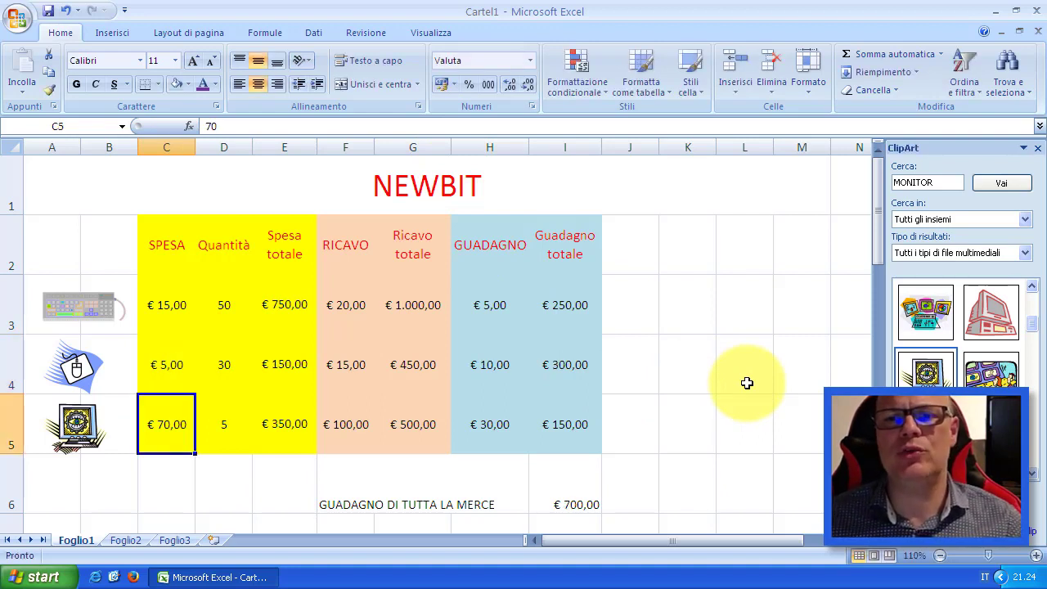